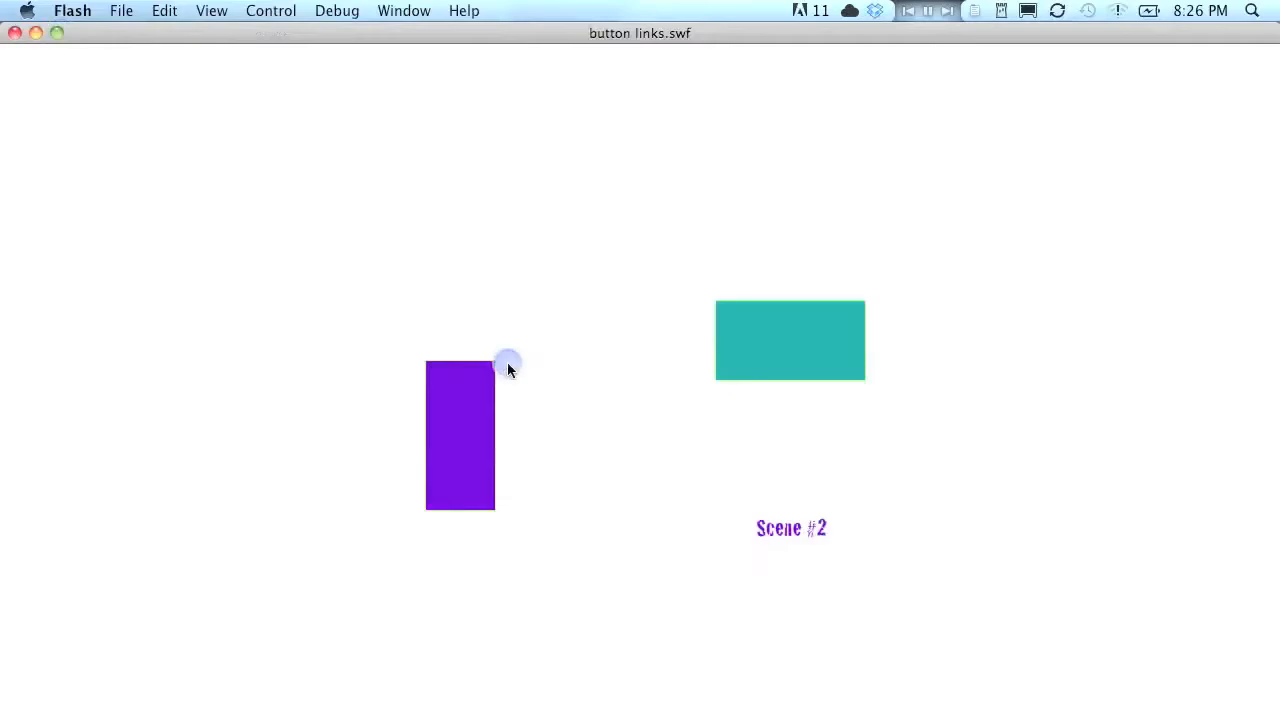
- Test the purple and teal shape buttons in the button links.swf movie to see how they link the scenes
click(482, 436)
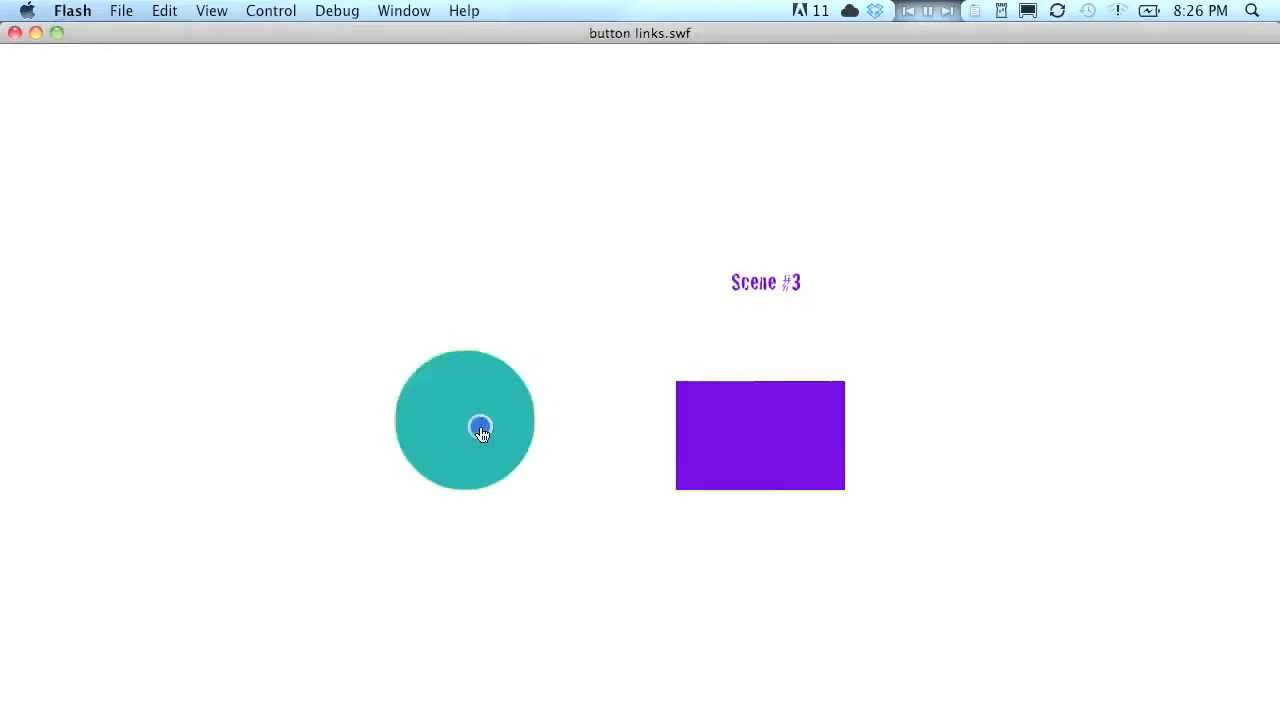
click(495, 414)
click(762, 466)
click(762, 467)
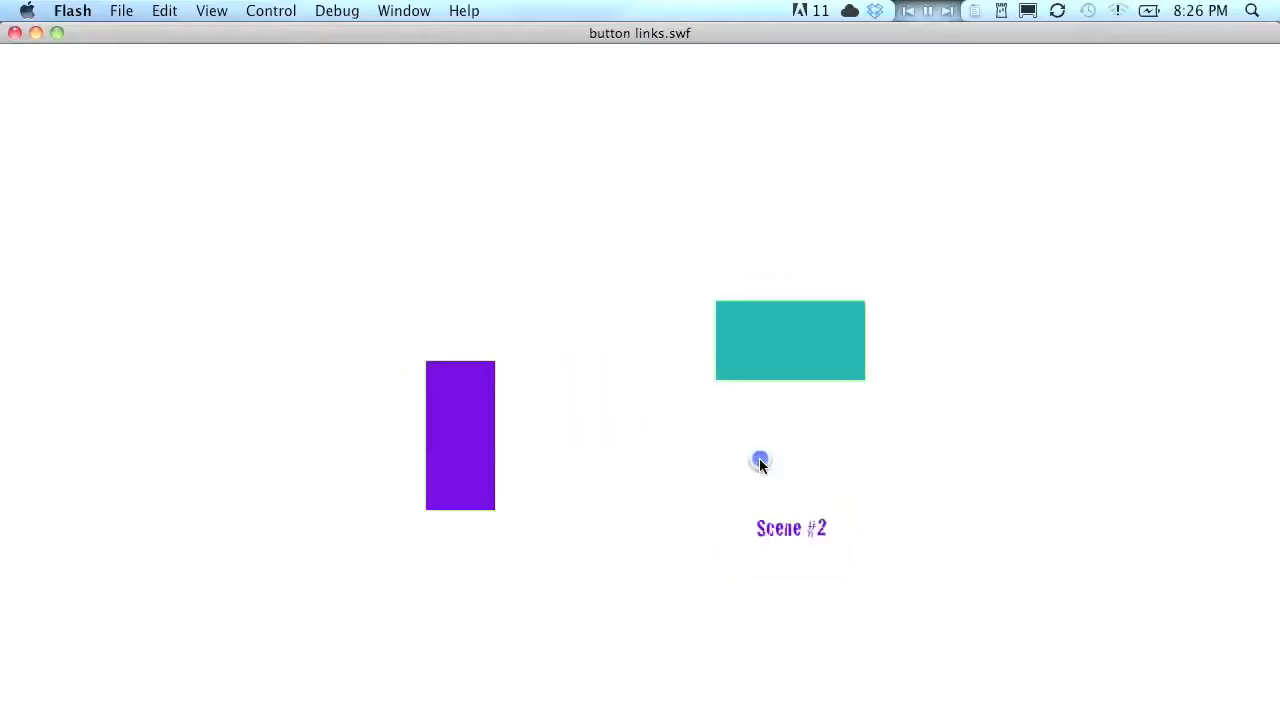
click(758, 362)
click(577, 394)
click(449, 411)
click(718, 421)
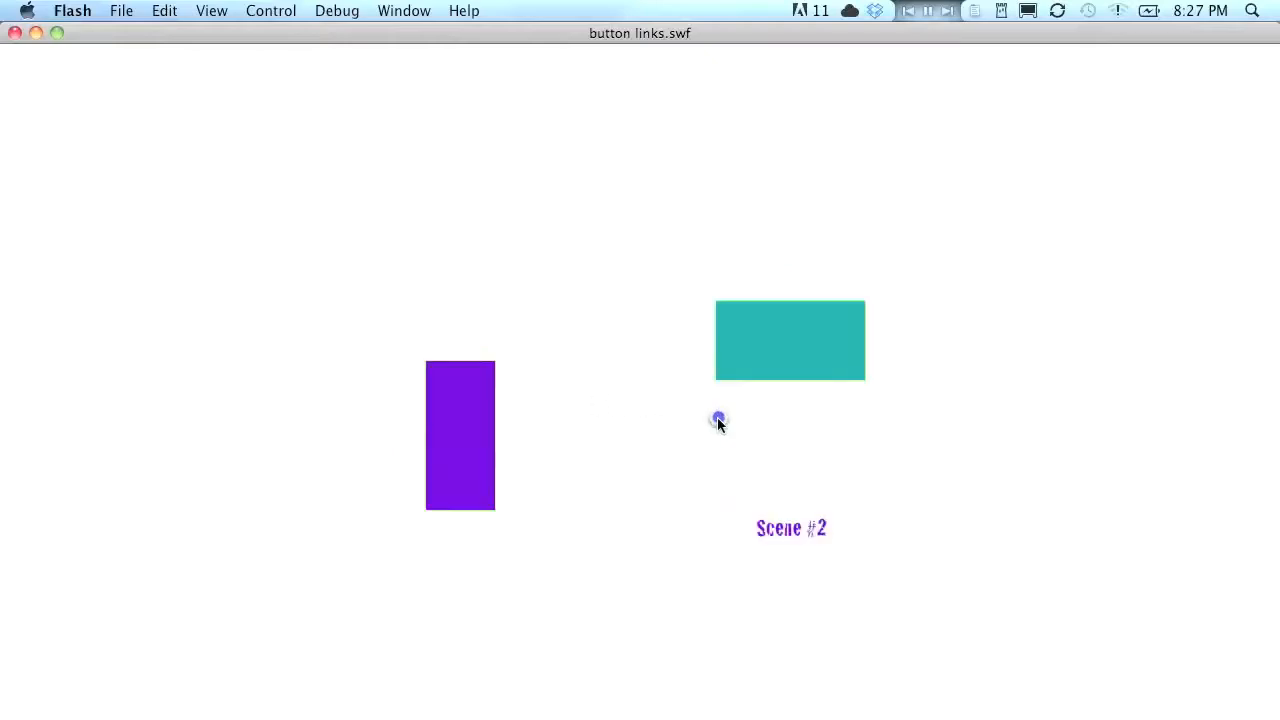
click(765, 348)
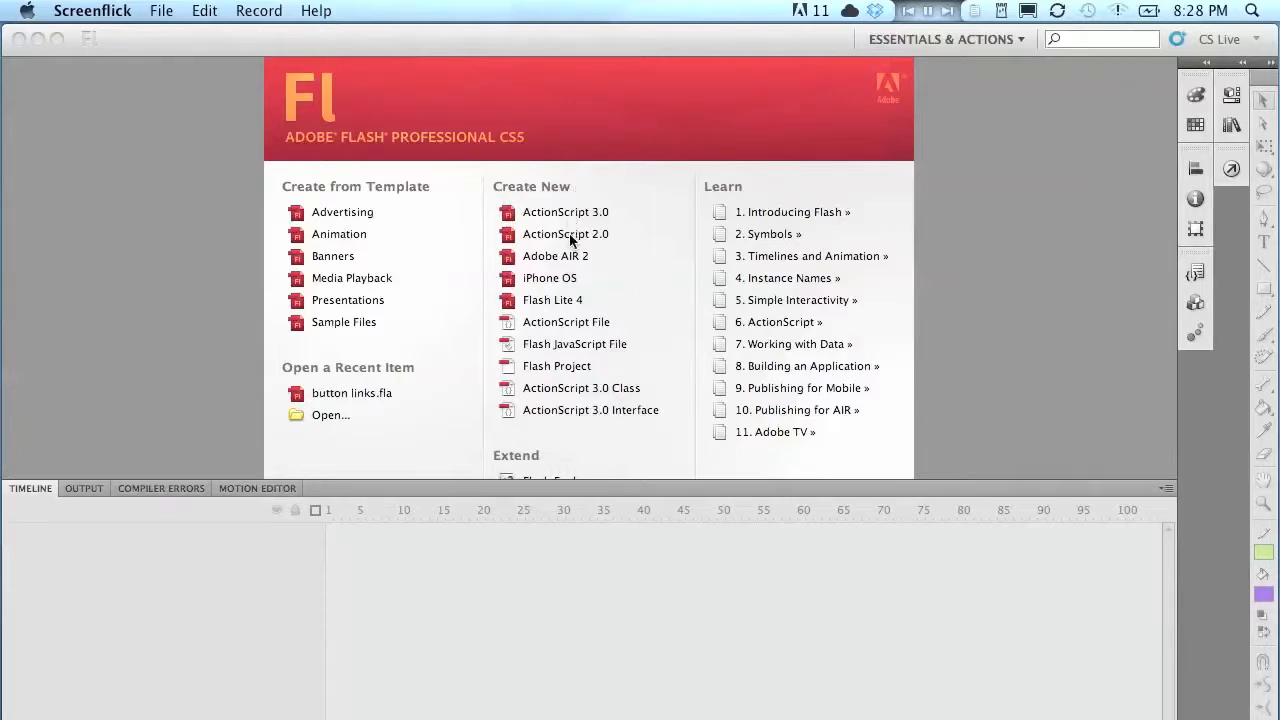
- Create a new ActionScript 2.0 document and draw a red circle in the upper-left part of the stage
click(595, 162)
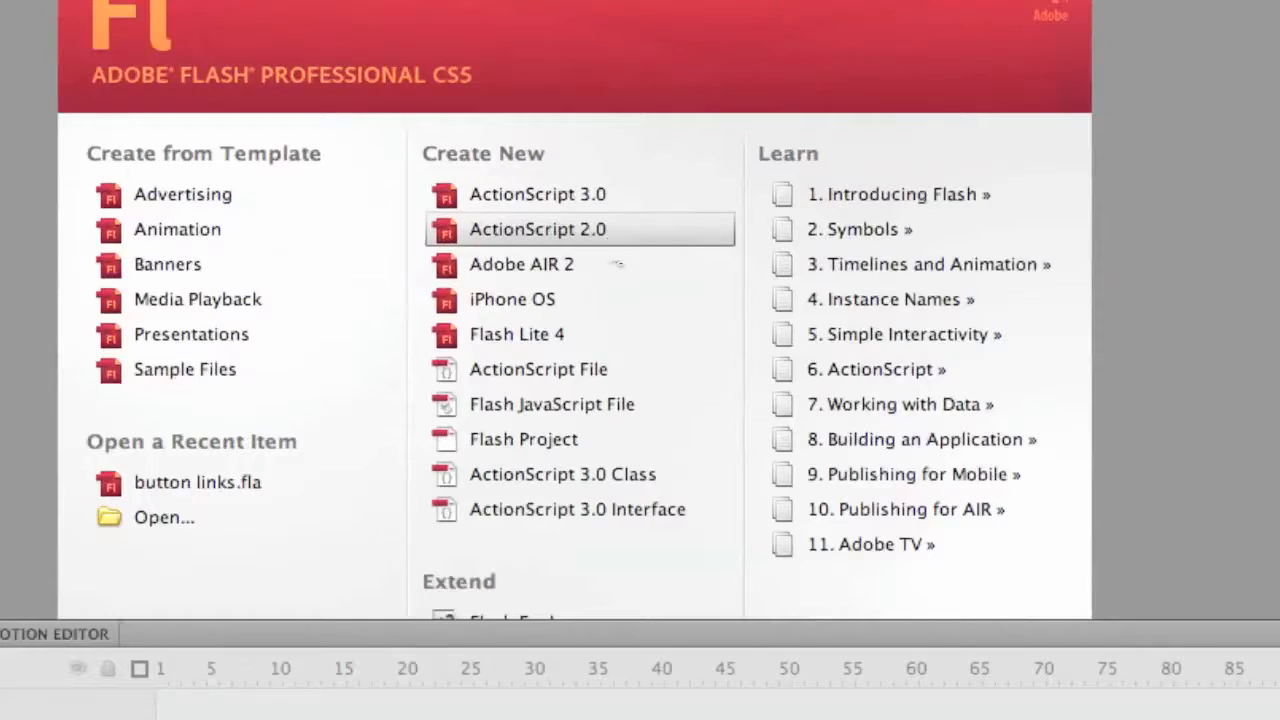
click(550, 230)
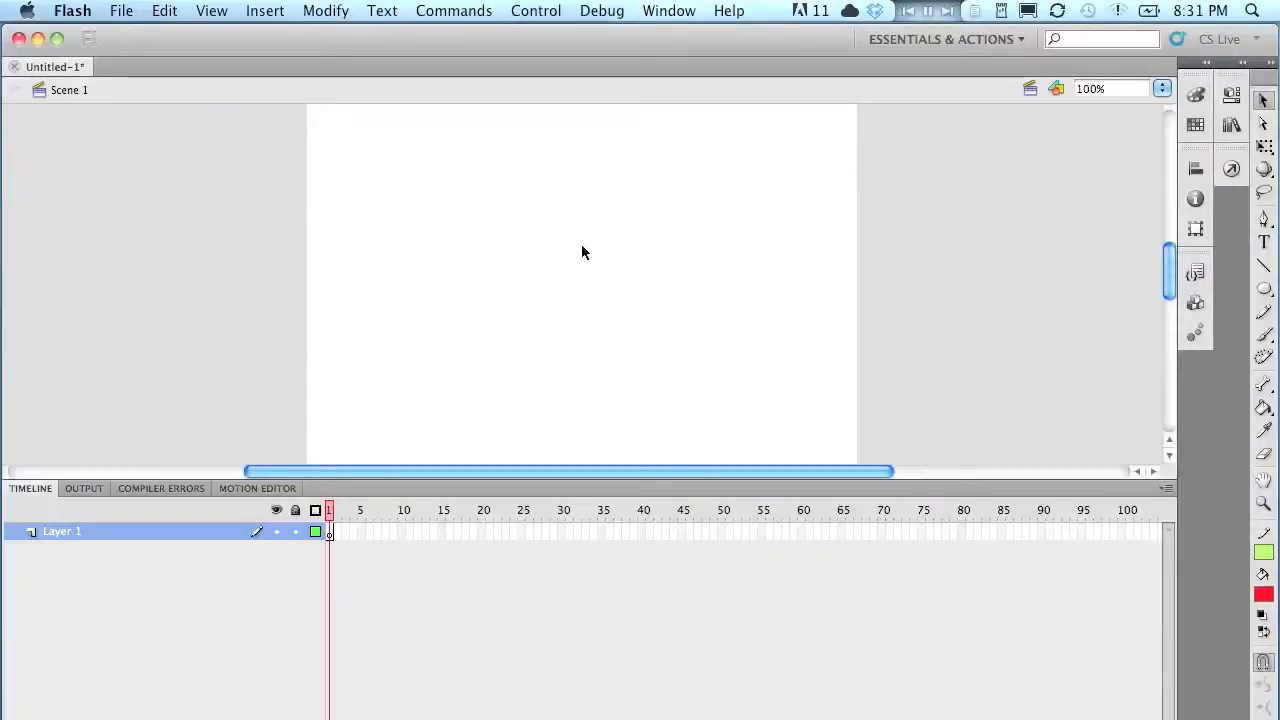
drag(440, 221, 539, 339)
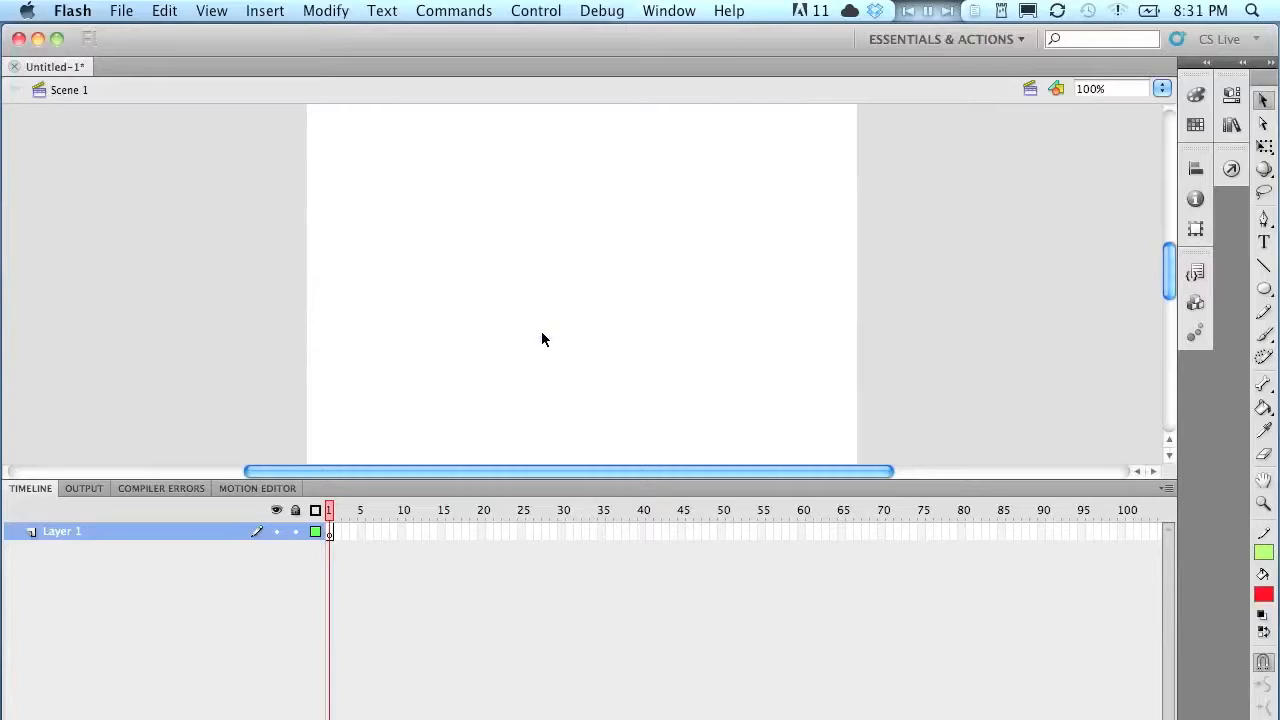
click(1264, 289)
drag(417, 186, 541, 305)
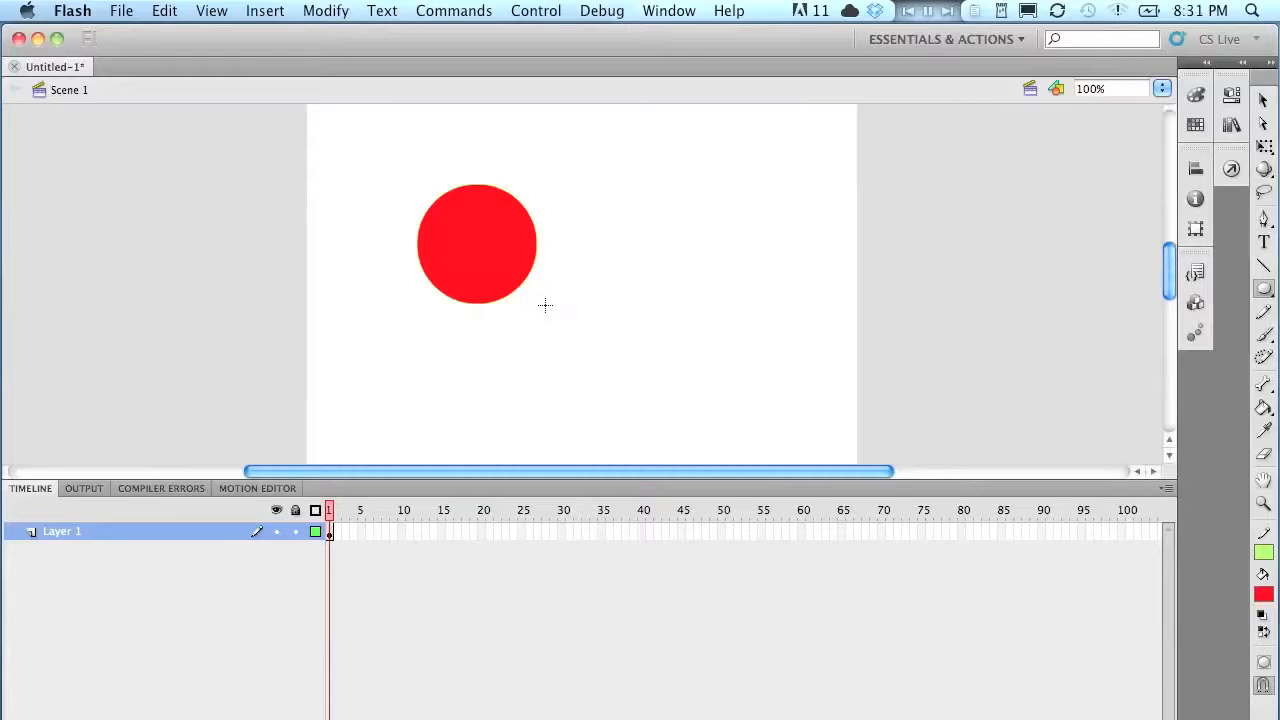
- Convert the whole red circle, including its outline, to a Button symbol and deselect it
click(1264, 104)
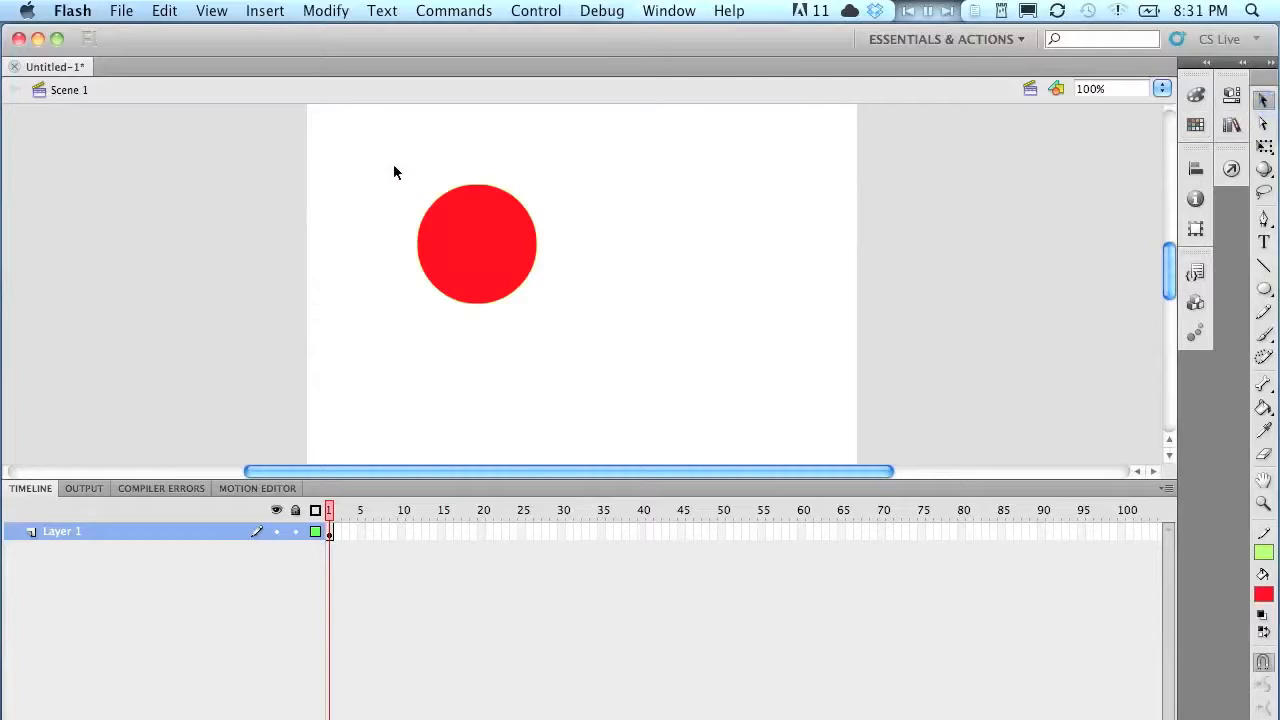
drag(362, 143, 588, 331)
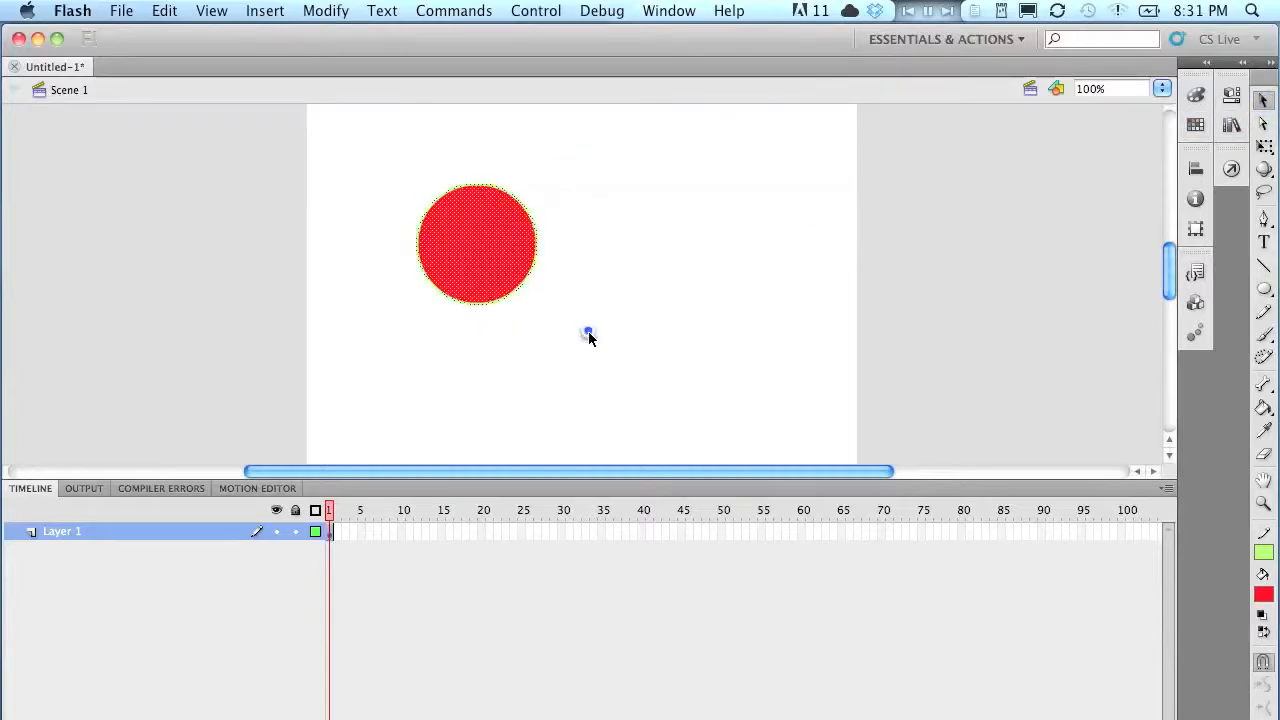
right_click(472, 234)
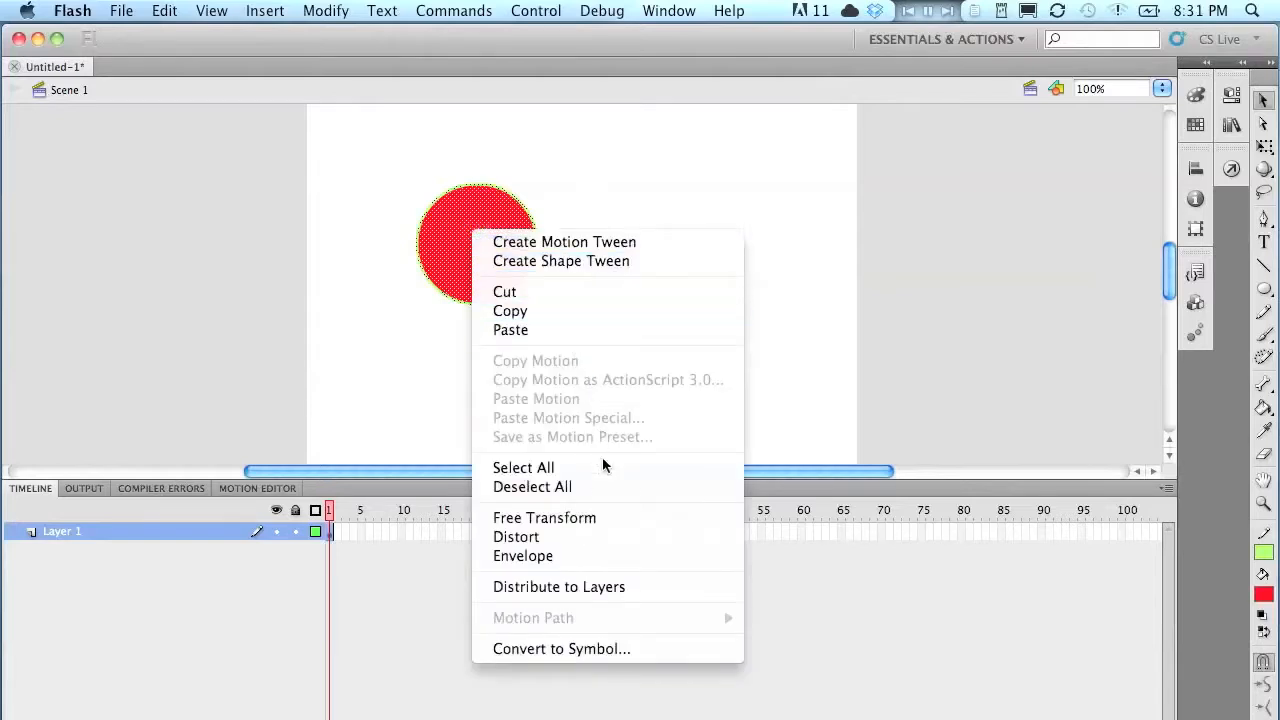
click(652, 649)
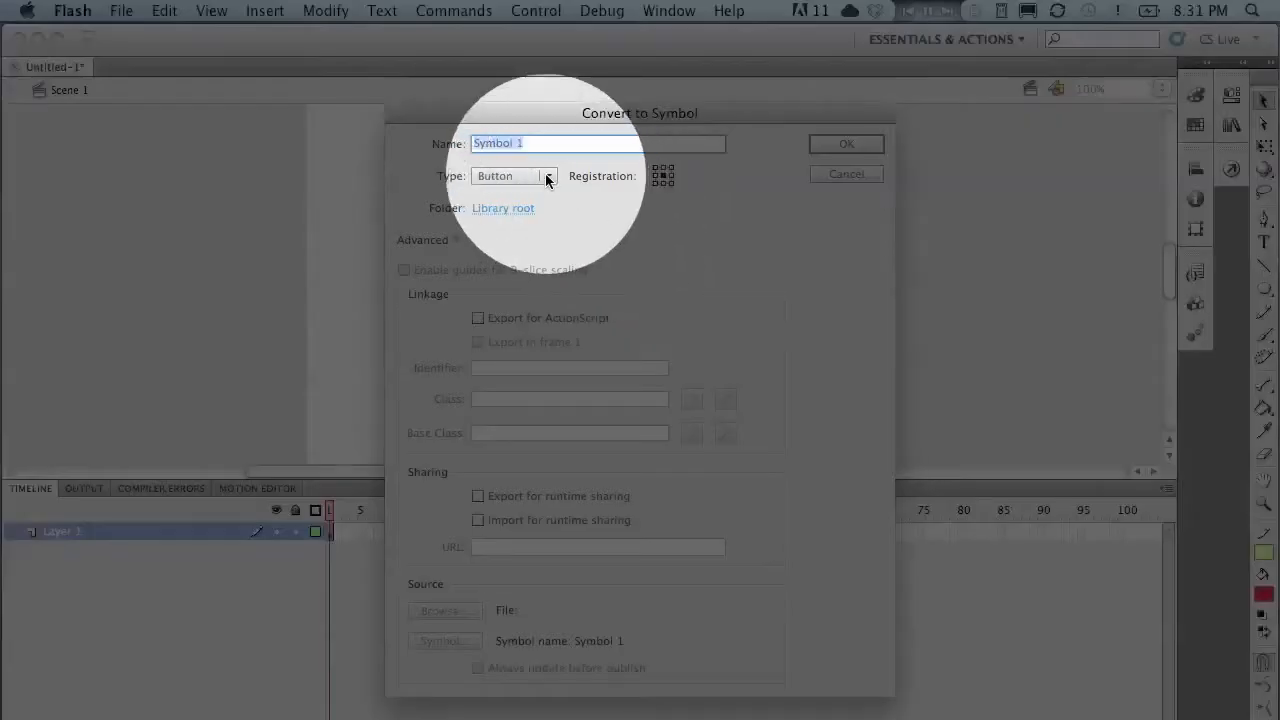
click(547, 176)
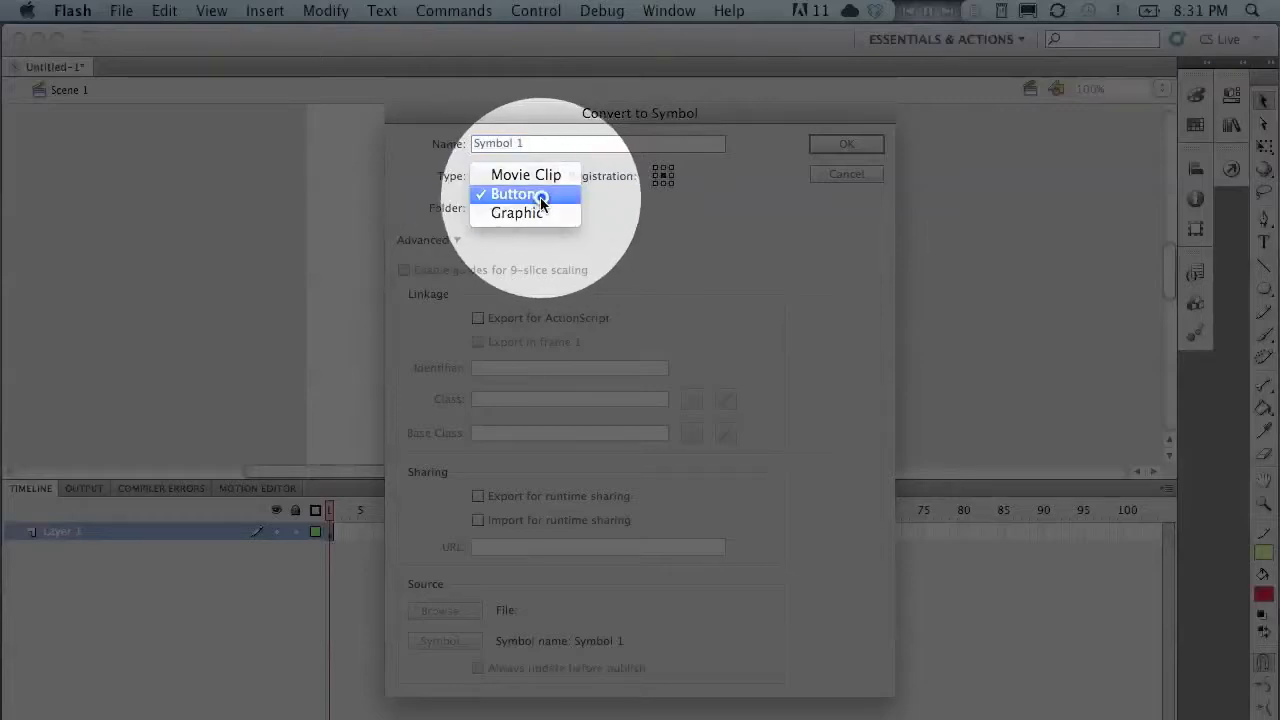
click(540, 197)
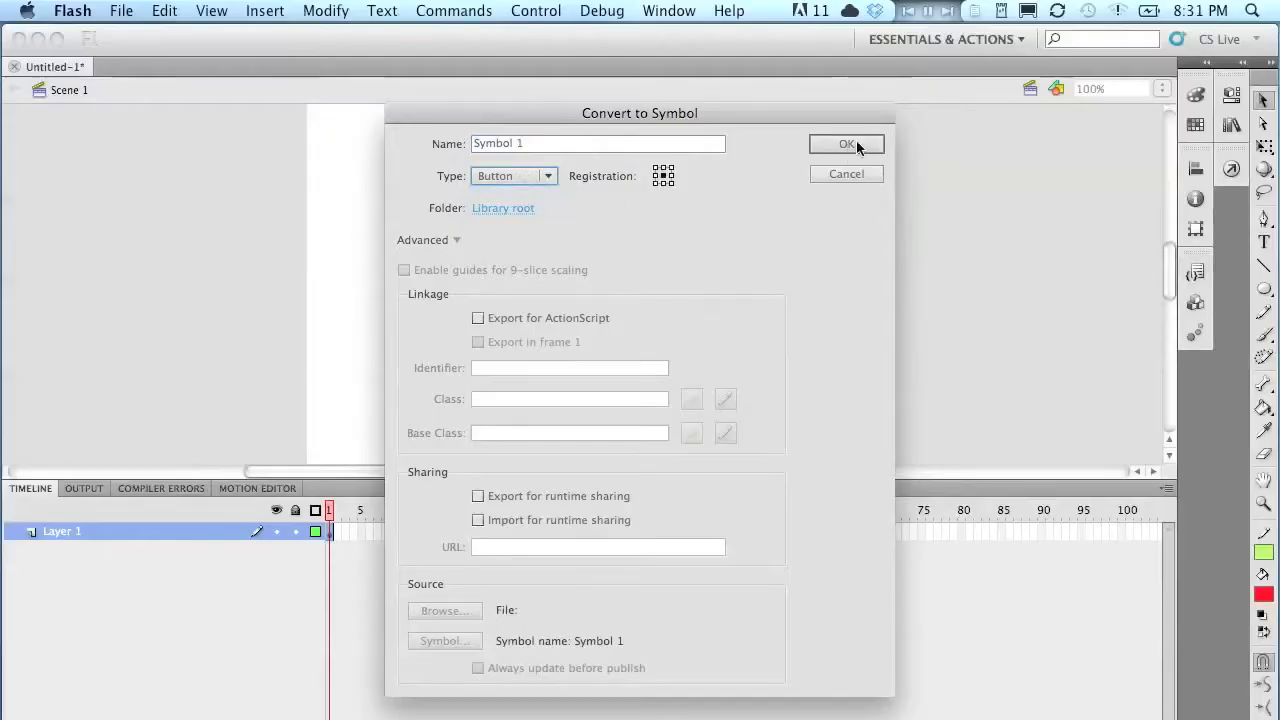
click(846, 144)
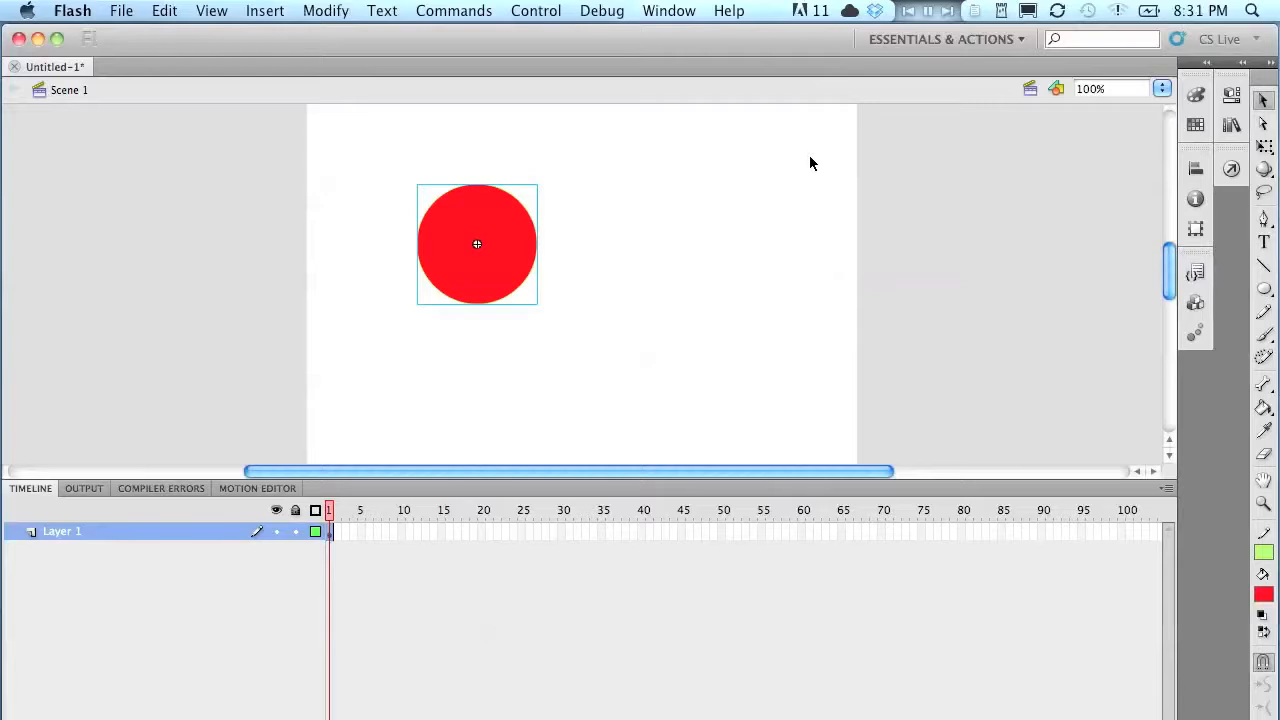
click(923, 222)
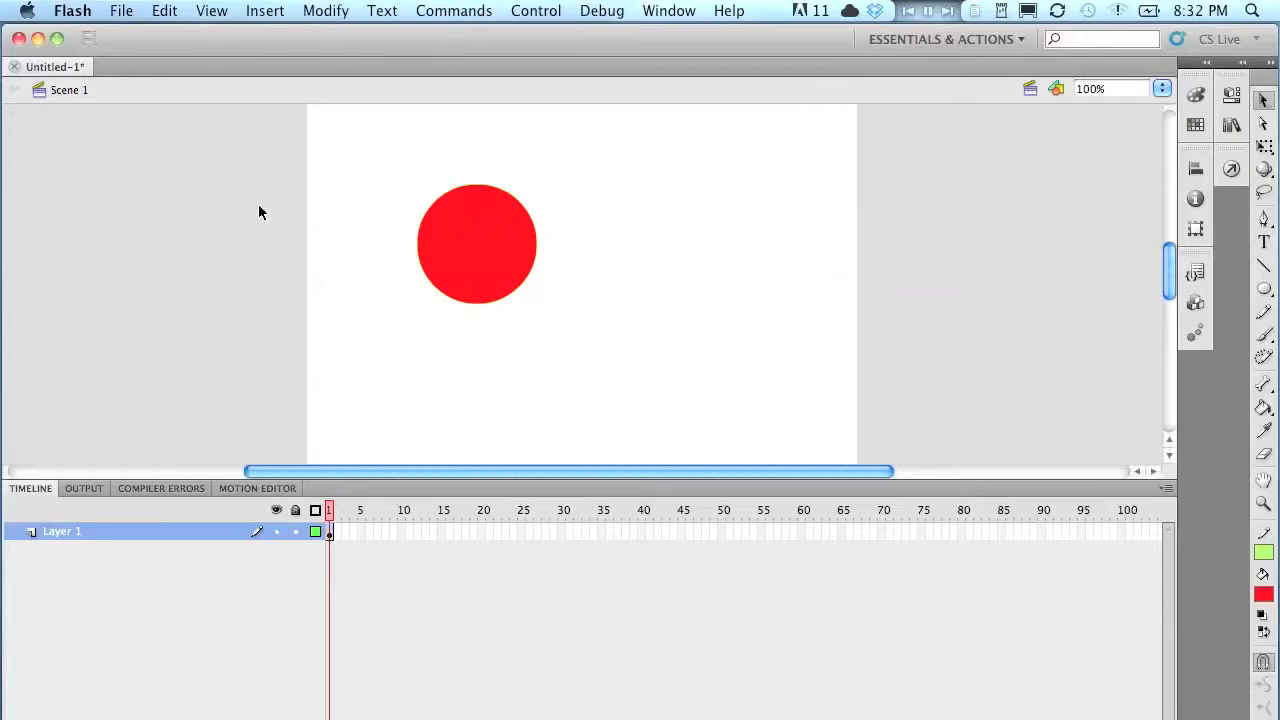
- Insert a second scene, switch to Scene 1 and return to Scene 2
click(264, 11)
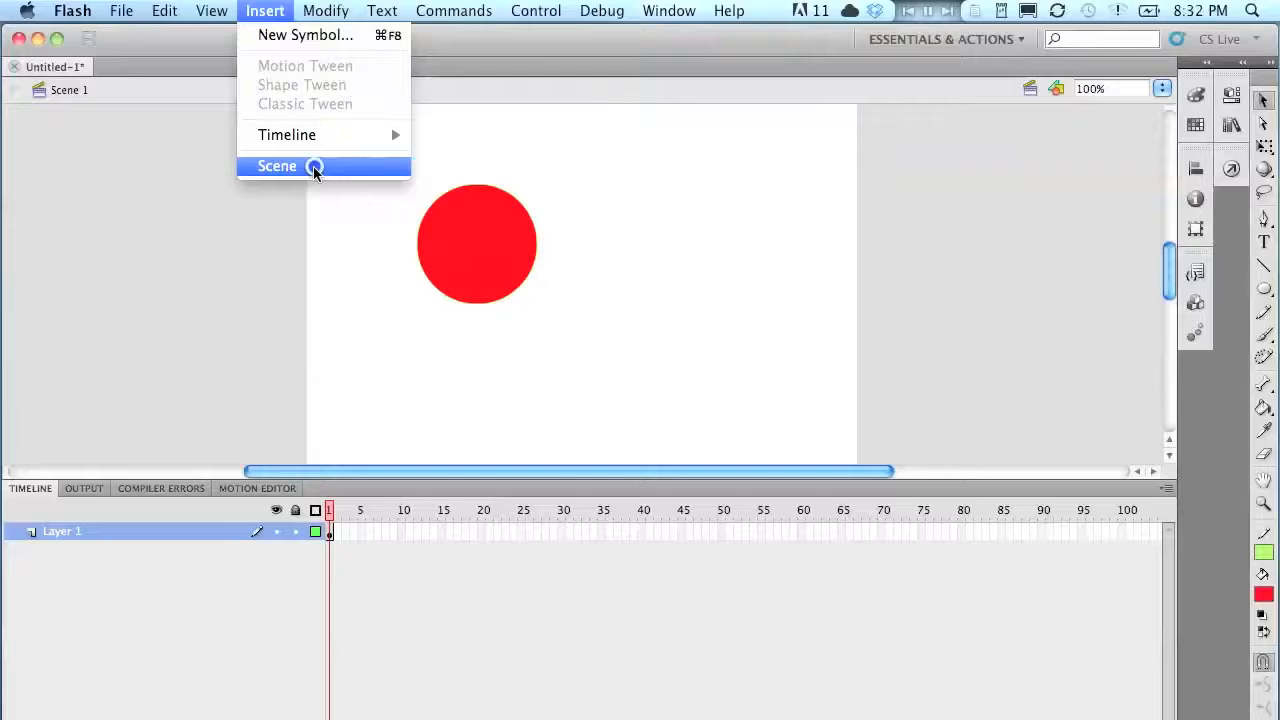
click(313, 166)
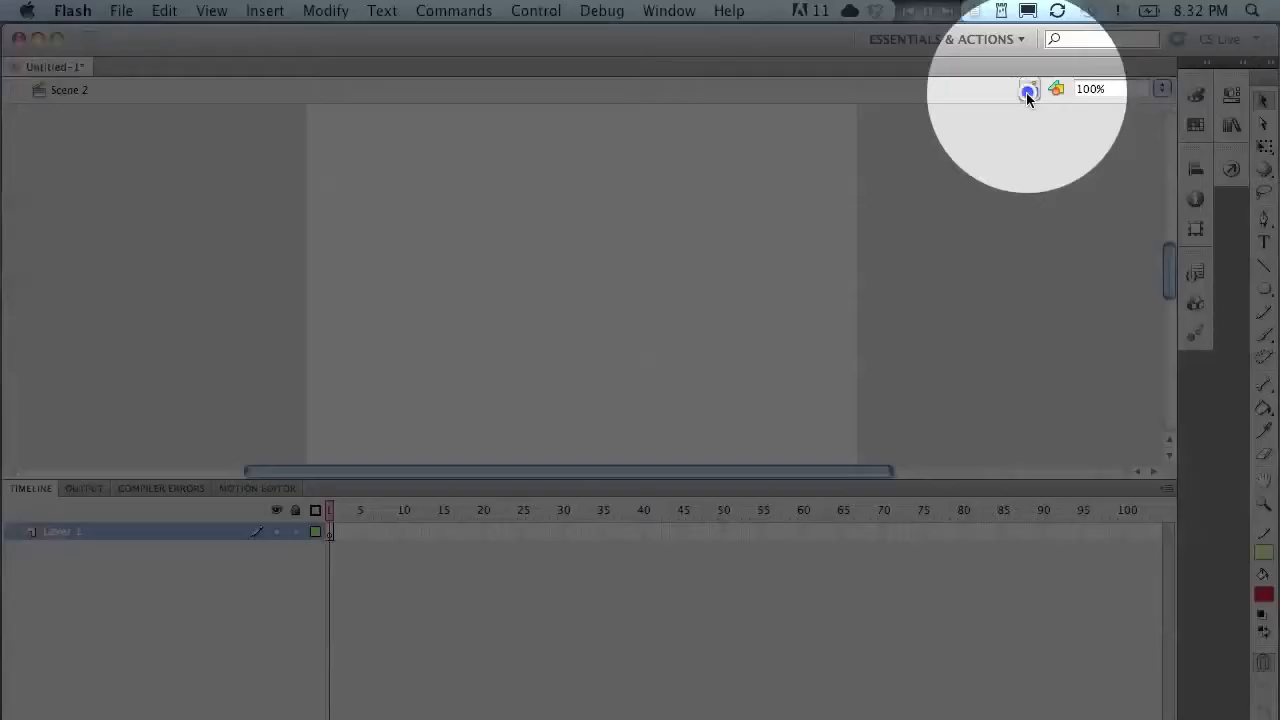
click(1029, 90)
click(1043, 113)
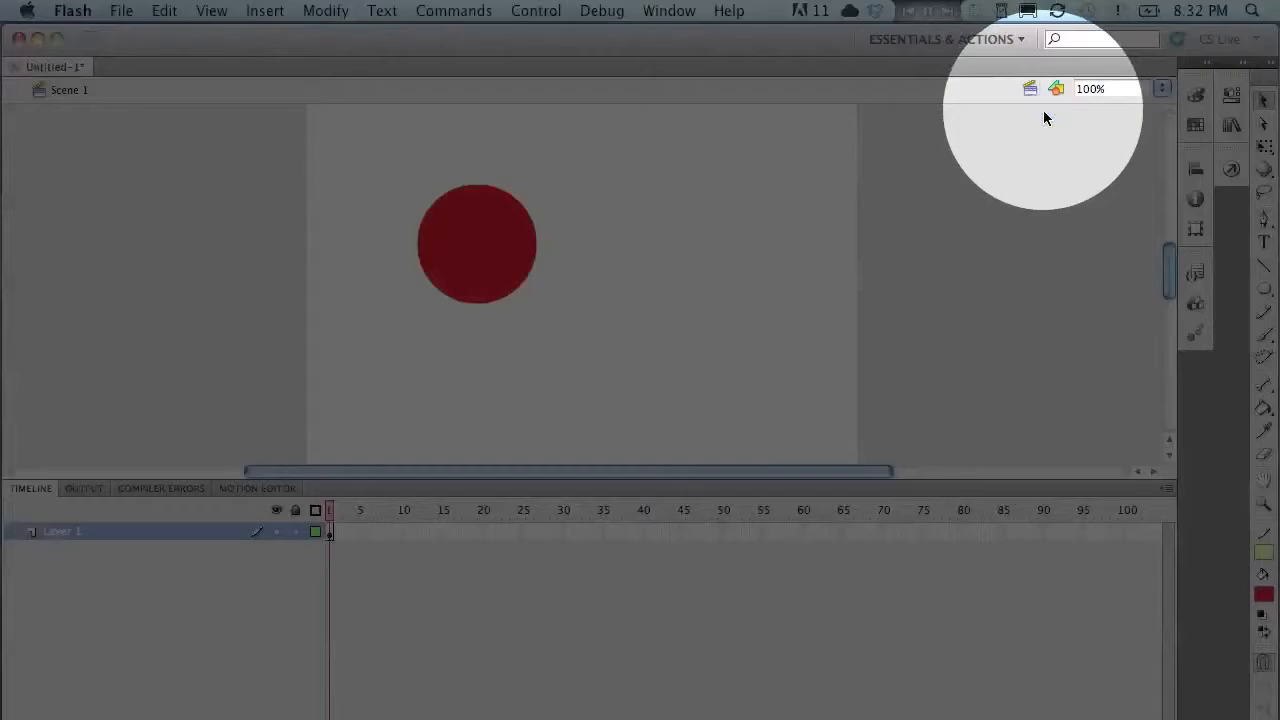
click(1031, 90)
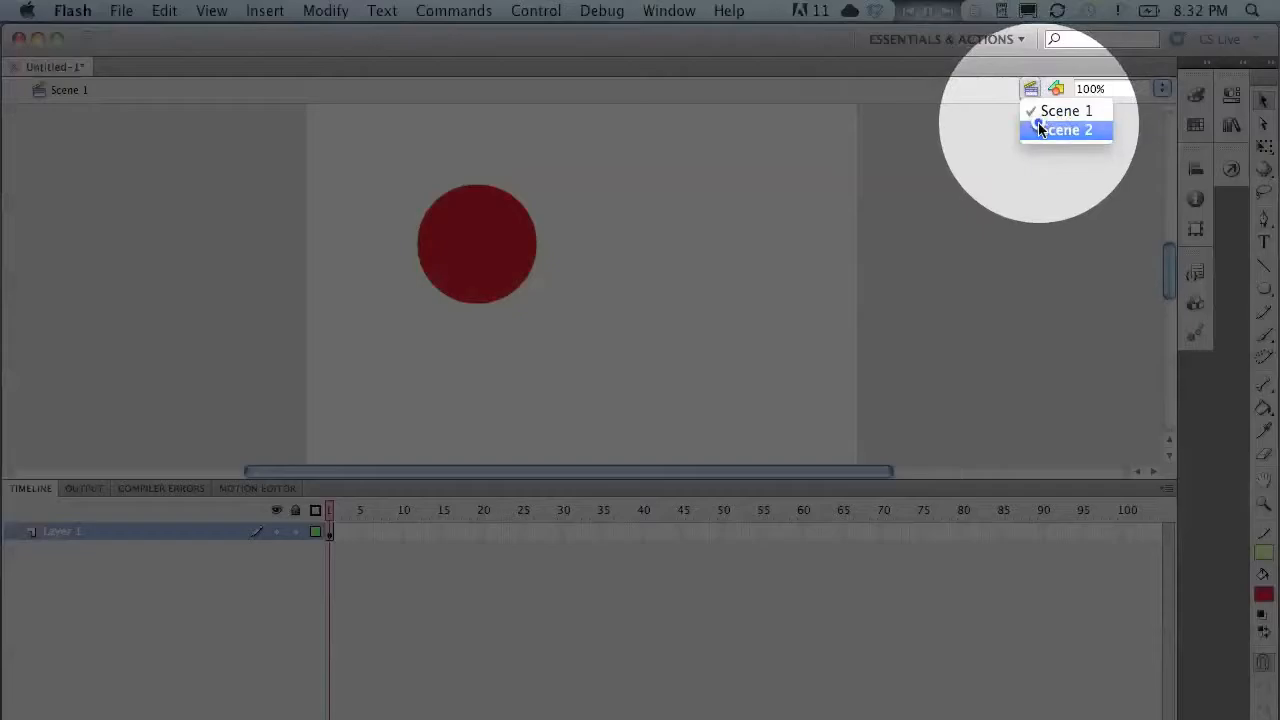
click(1040, 130)
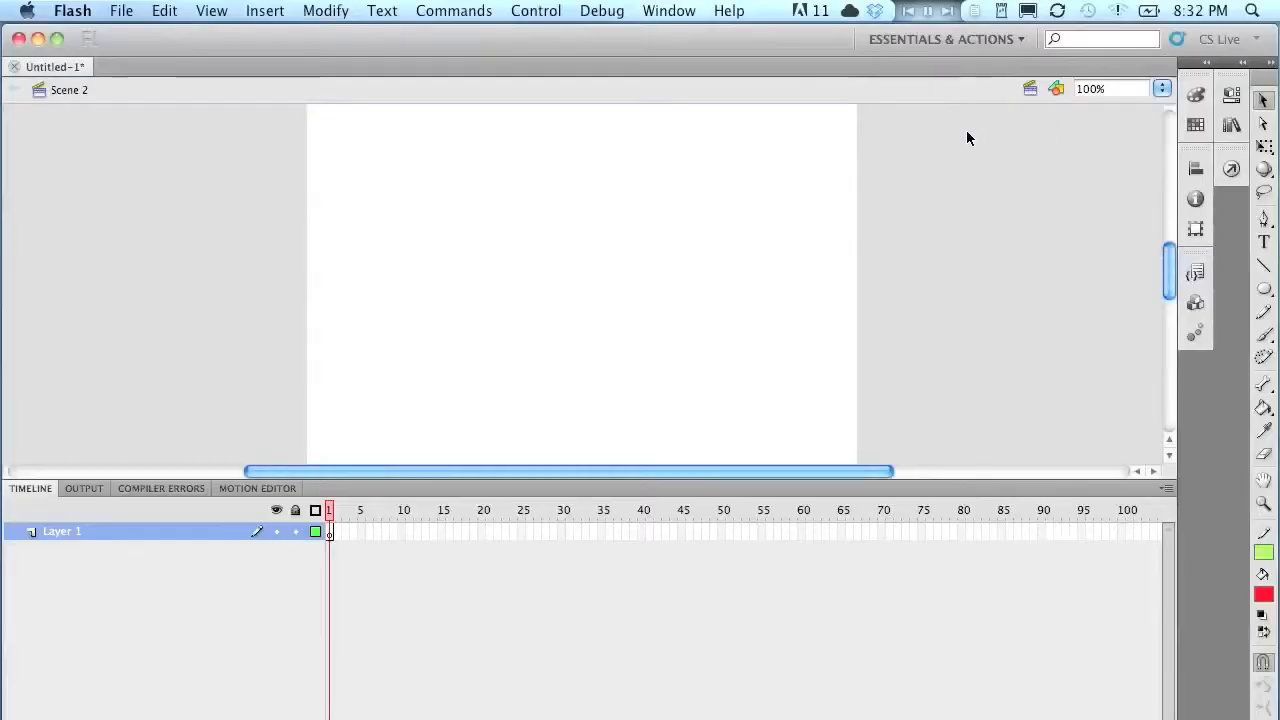
- Set the fill colour to blue and draw a wide rectangle near the middle of Scene 2's stage
click(1264, 594)
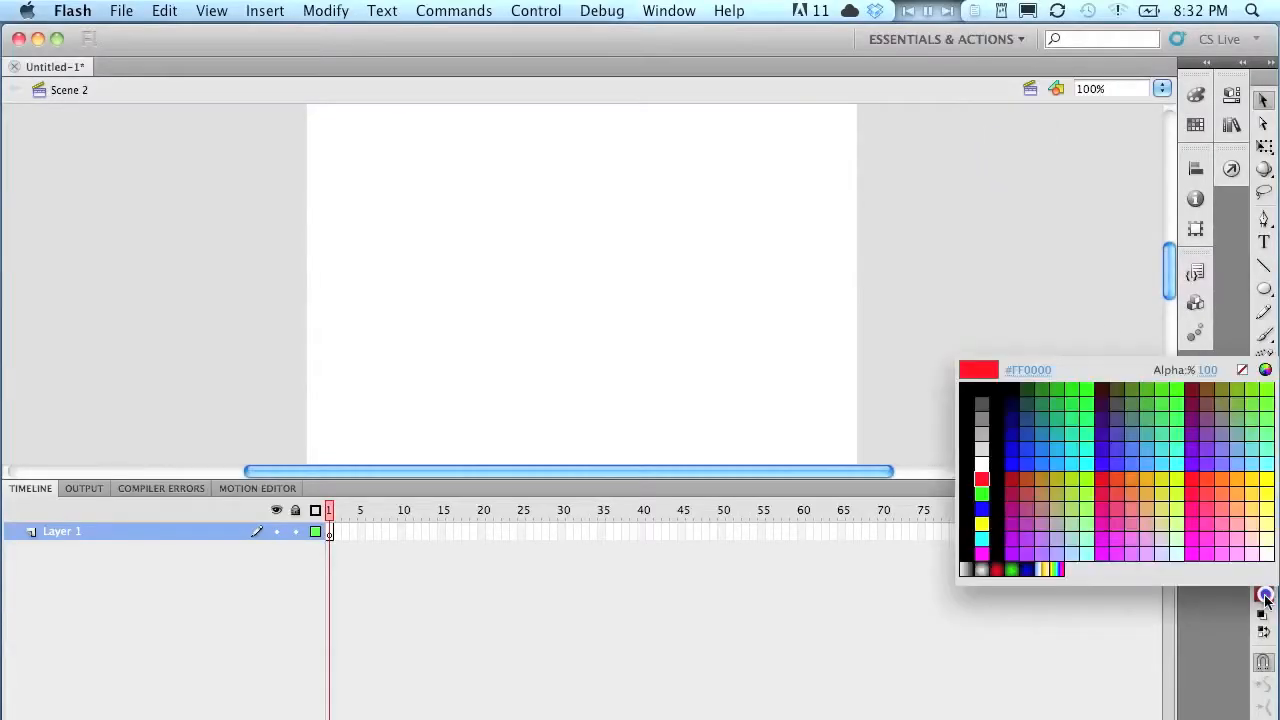
click(984, 510)
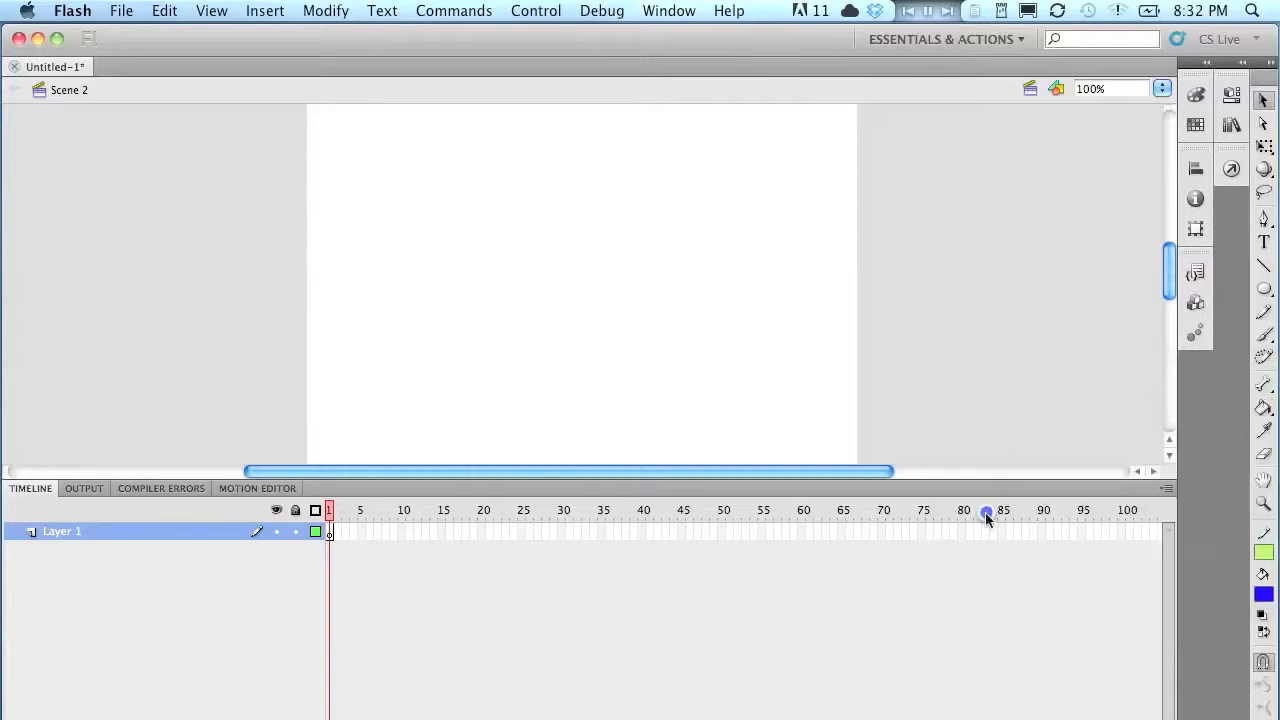
click(1266, 288)
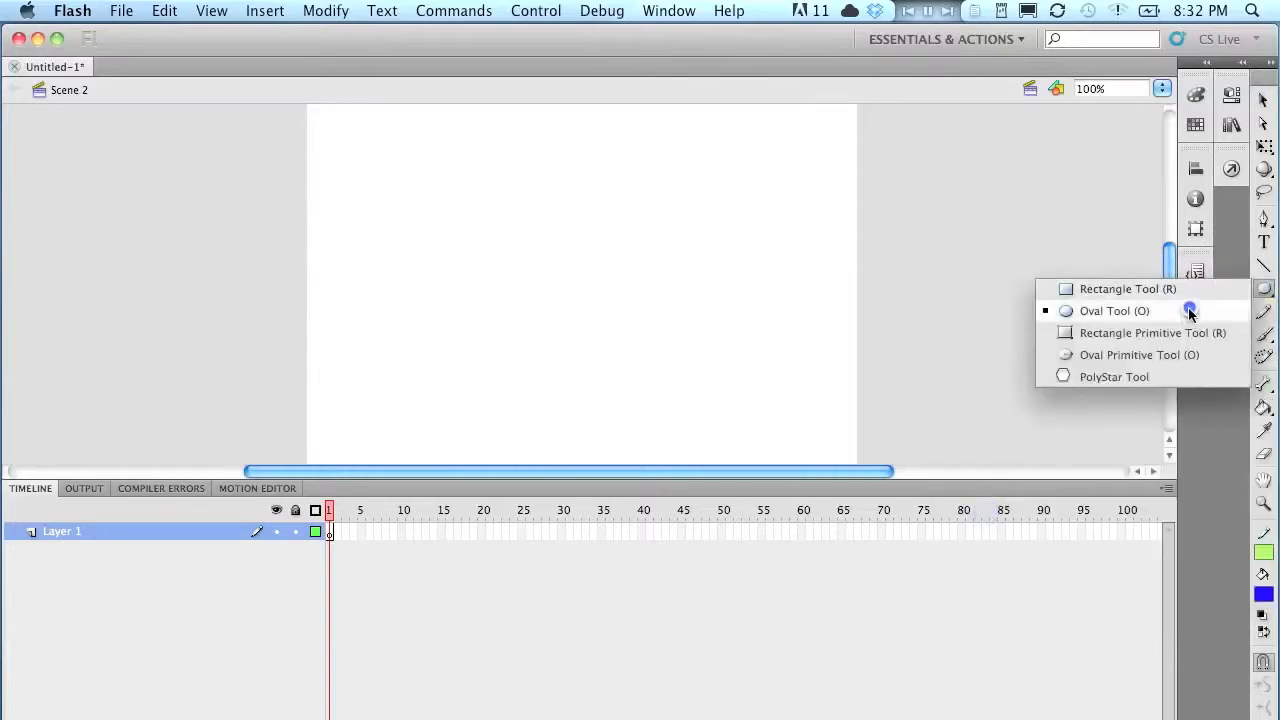
click(1104, 290)
drag(467, 235, 686, 314)
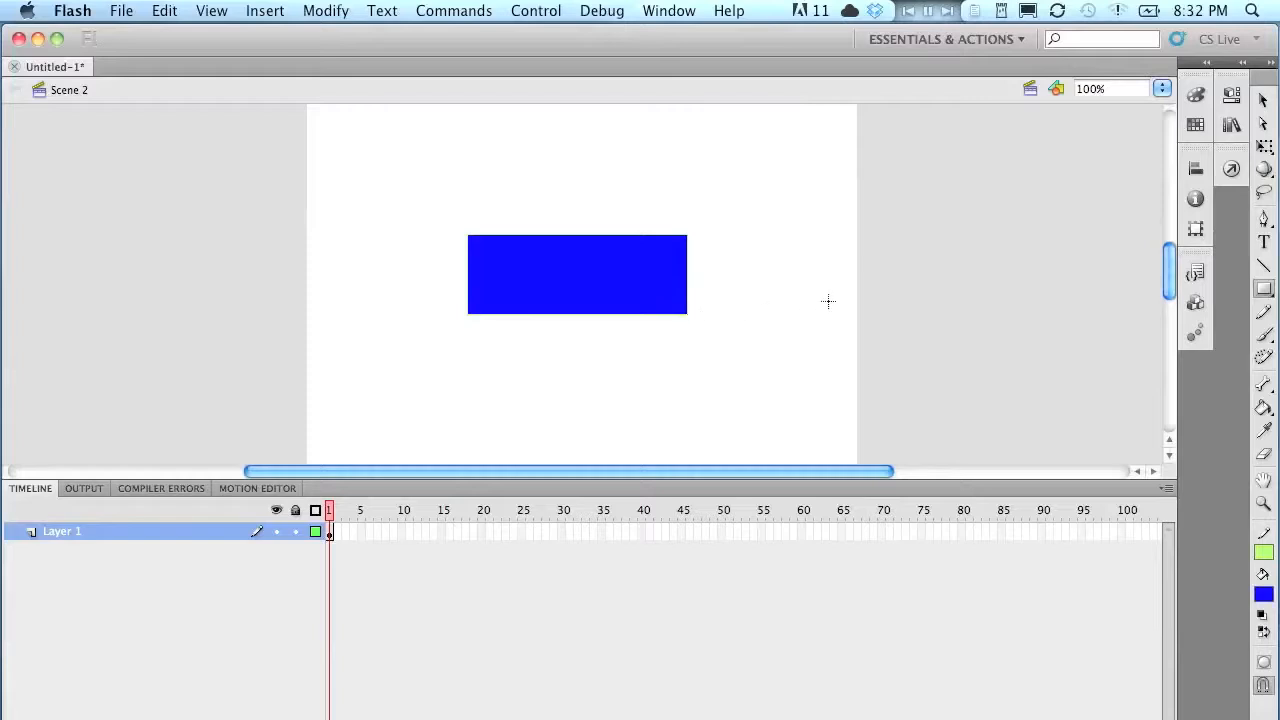
- Convert the whole blue rectangle, including its outline, to a Button symbol and deselect it
click(1261, 104)
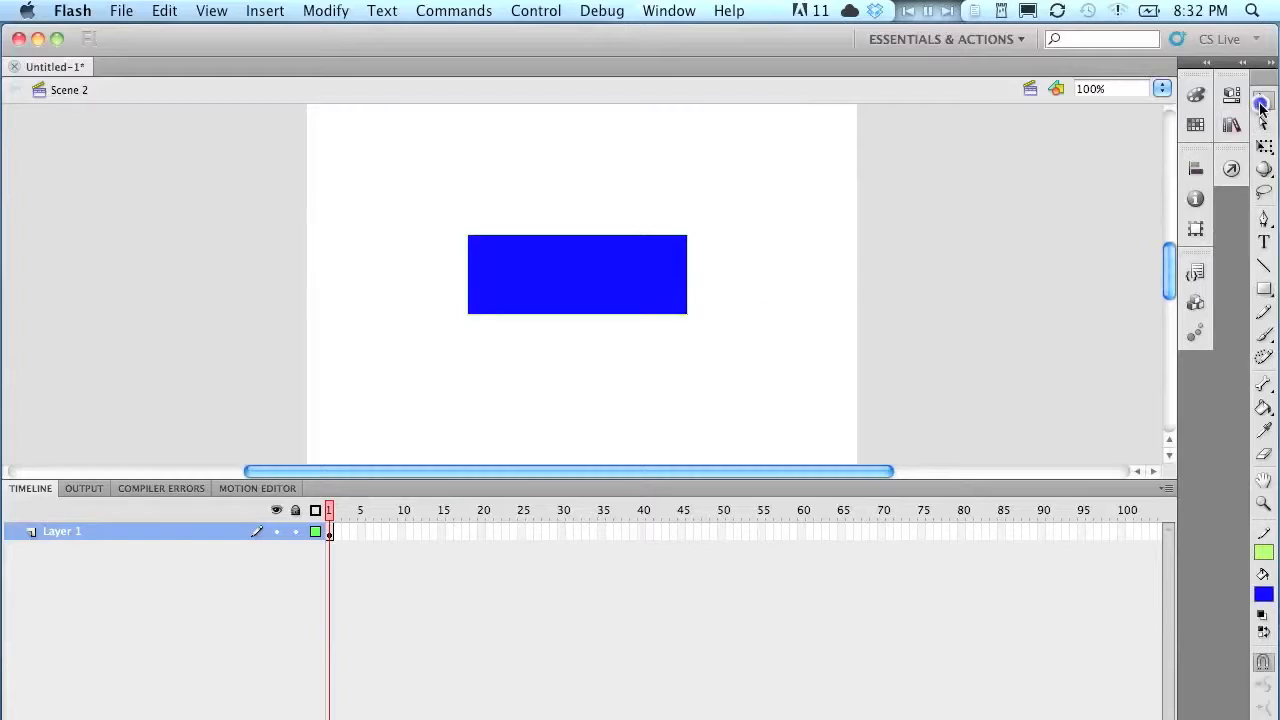
drag(437, 202, 722, 345)
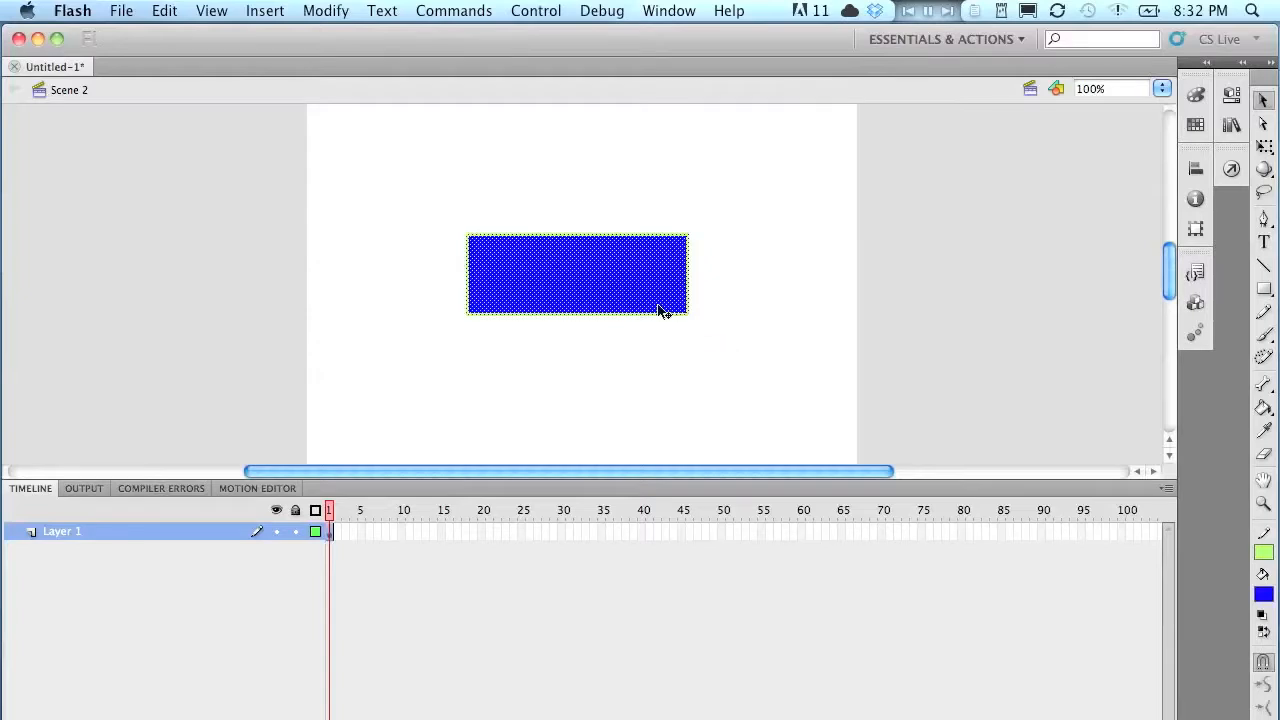
right_click(603, 276)
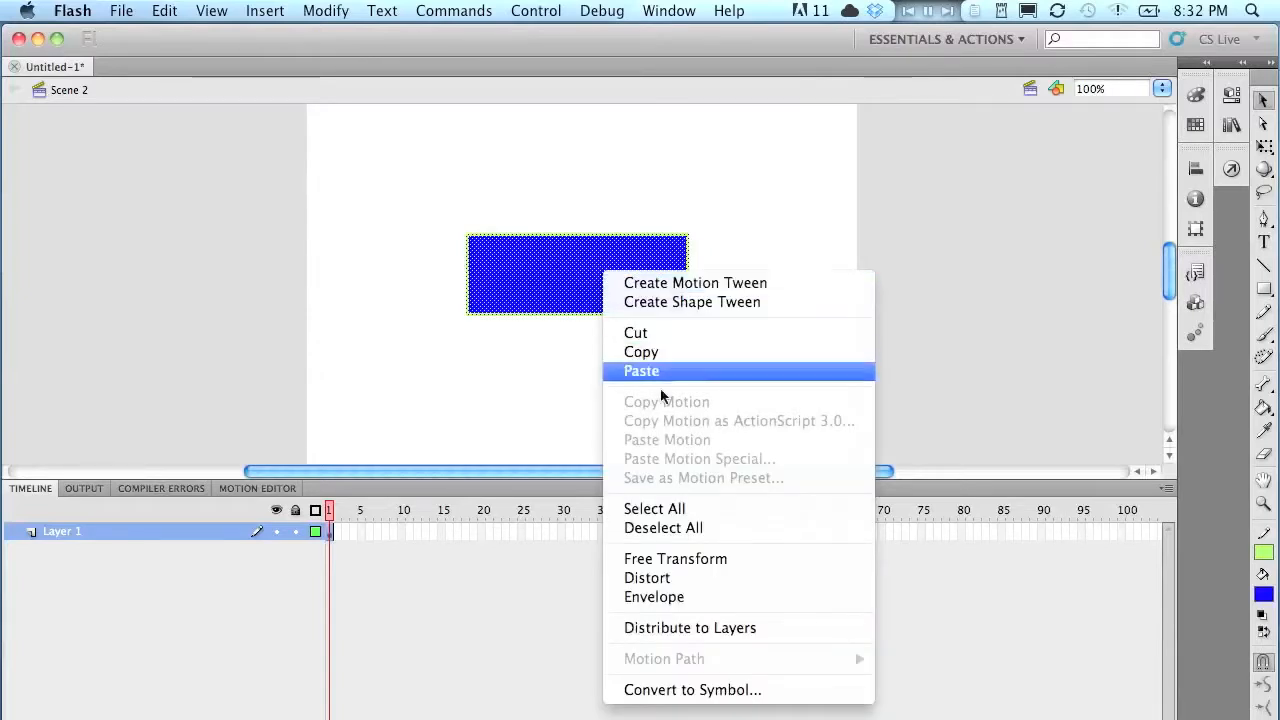
click(770, 694)
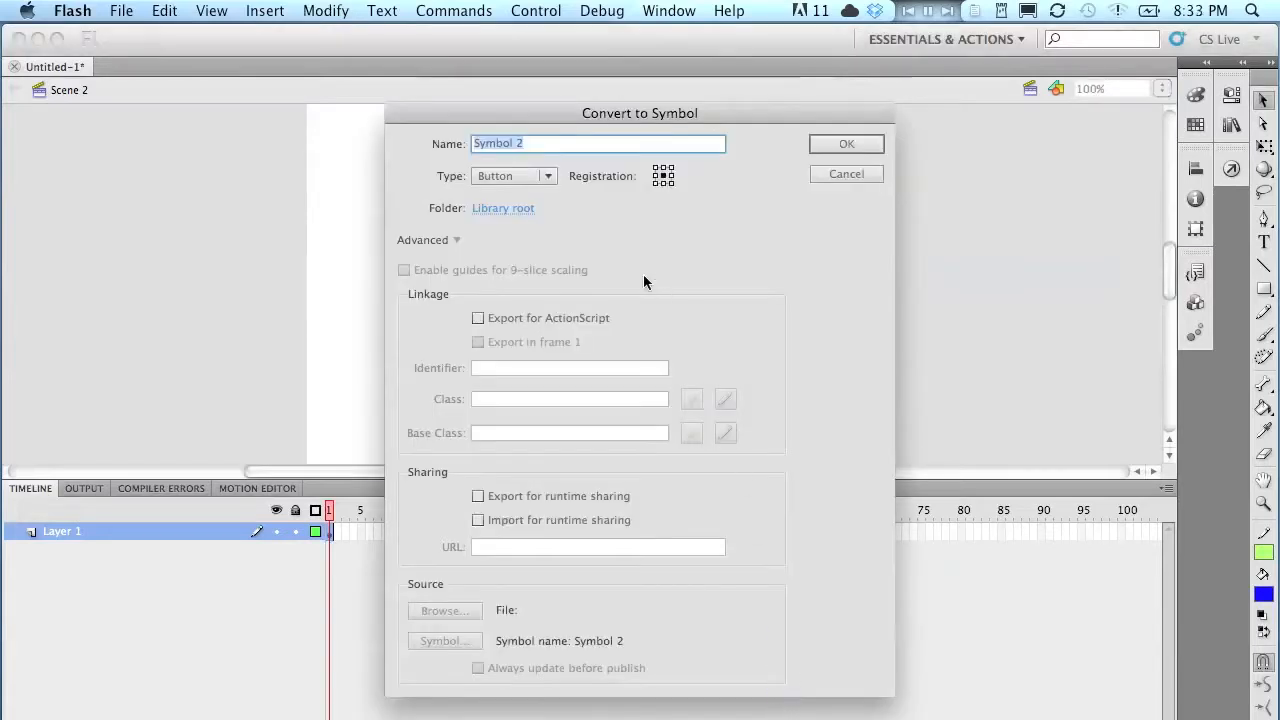
click(549, 183)
click(530, 194)
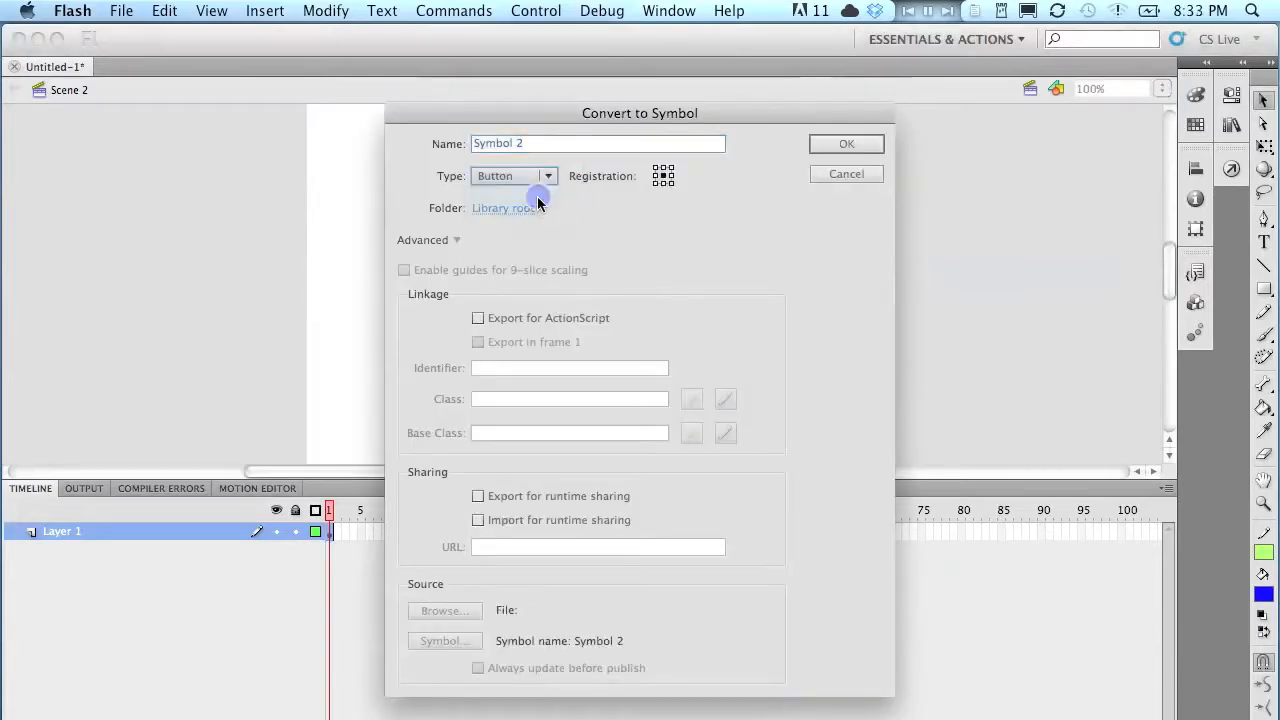
click(828, 145)
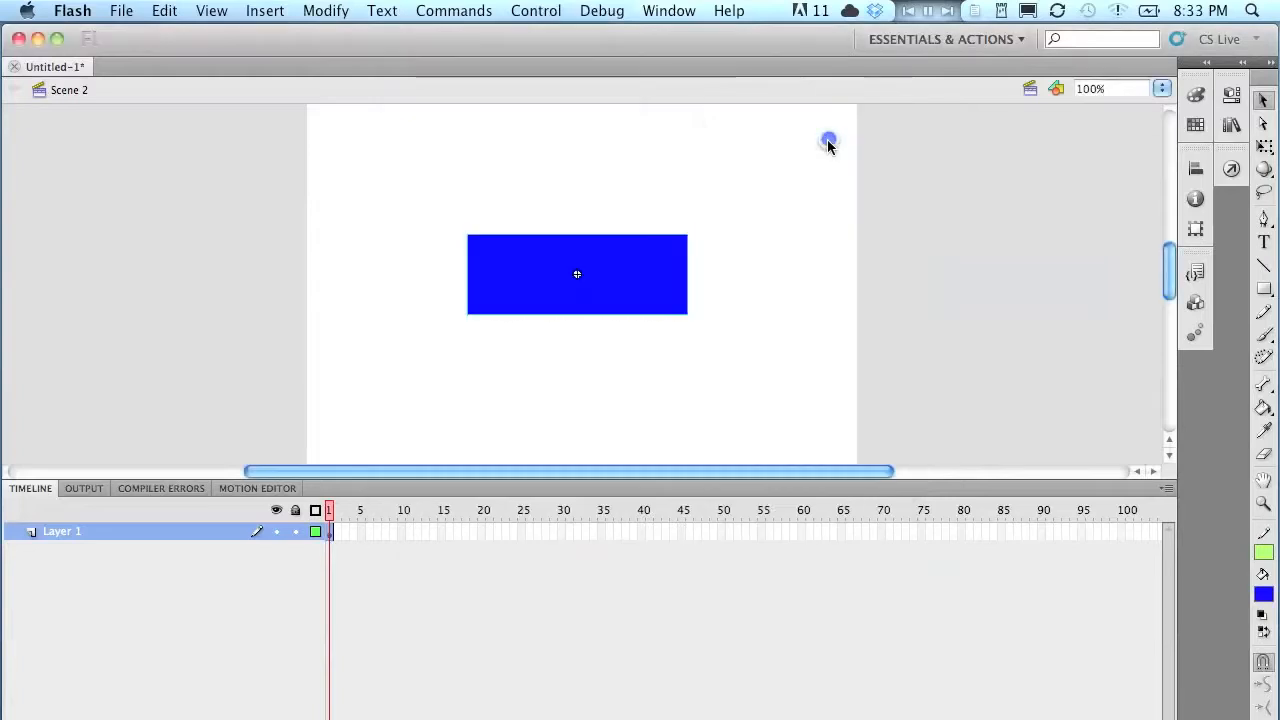
click(928, 196)
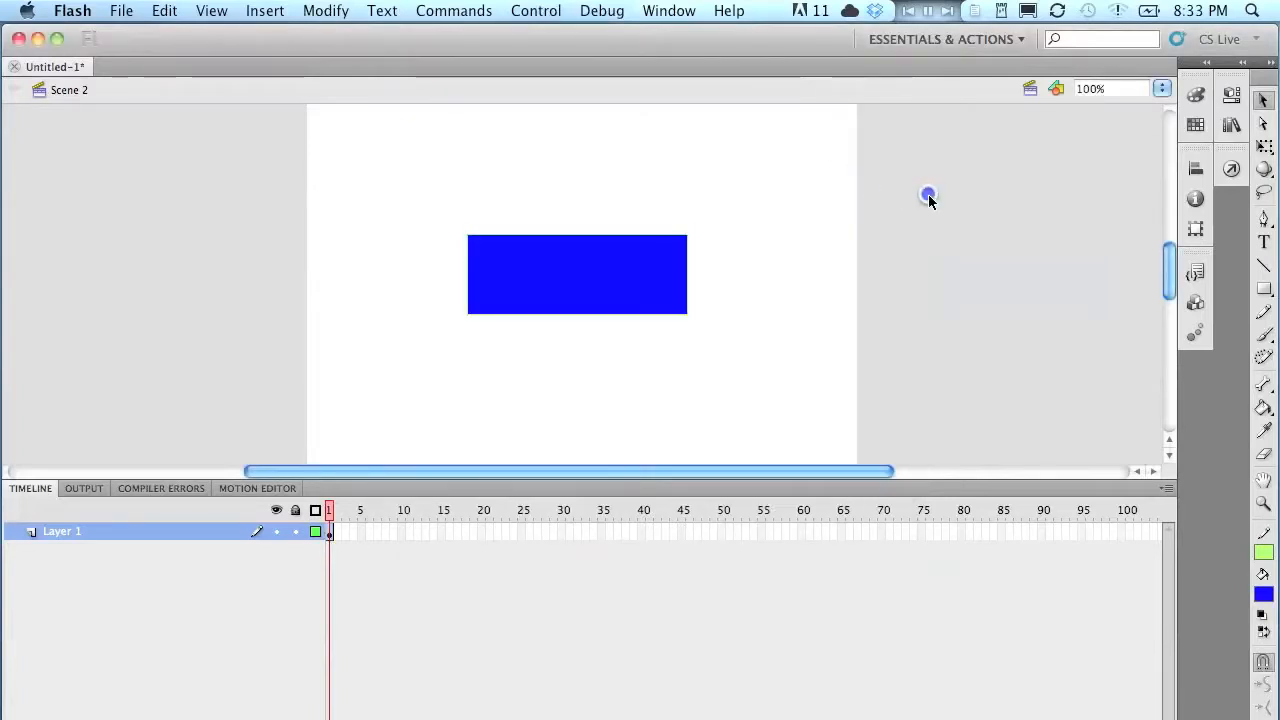
- Switch to Scene 1 and start an on(release) { } handler in the red circle button's ActionScript
click(1027, 89)
click(1039, 110)
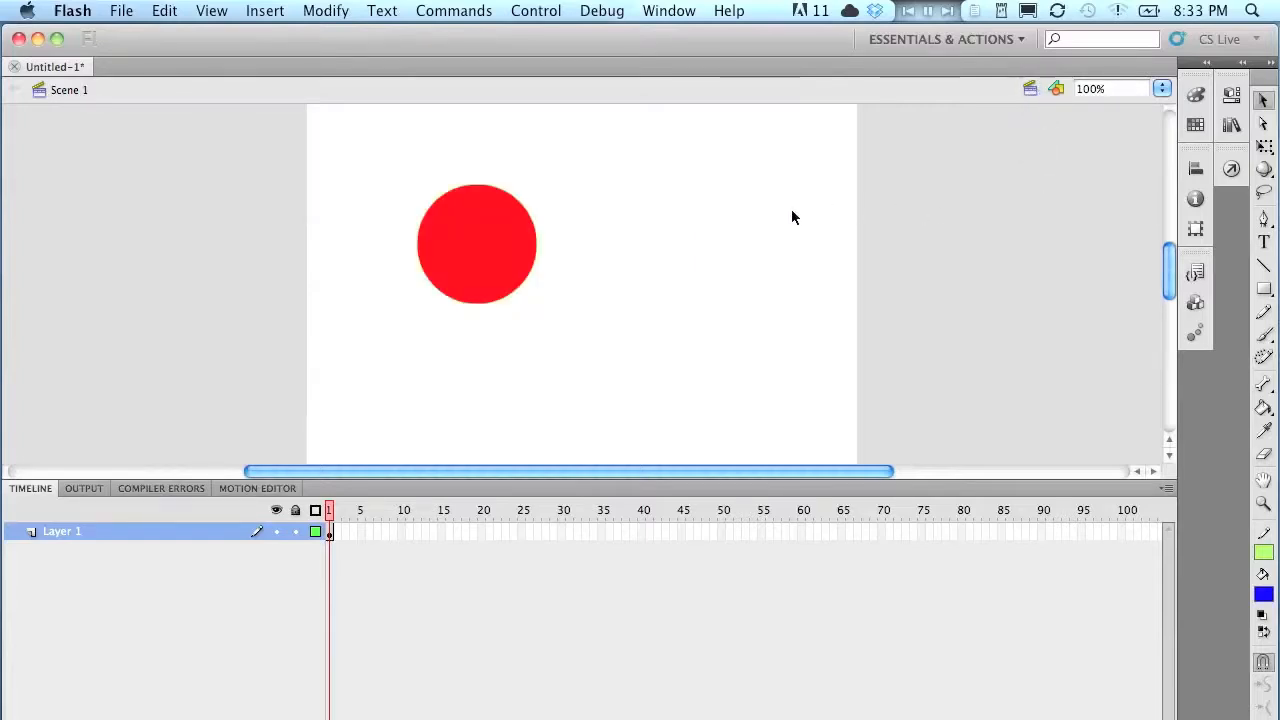
click(498, 244)
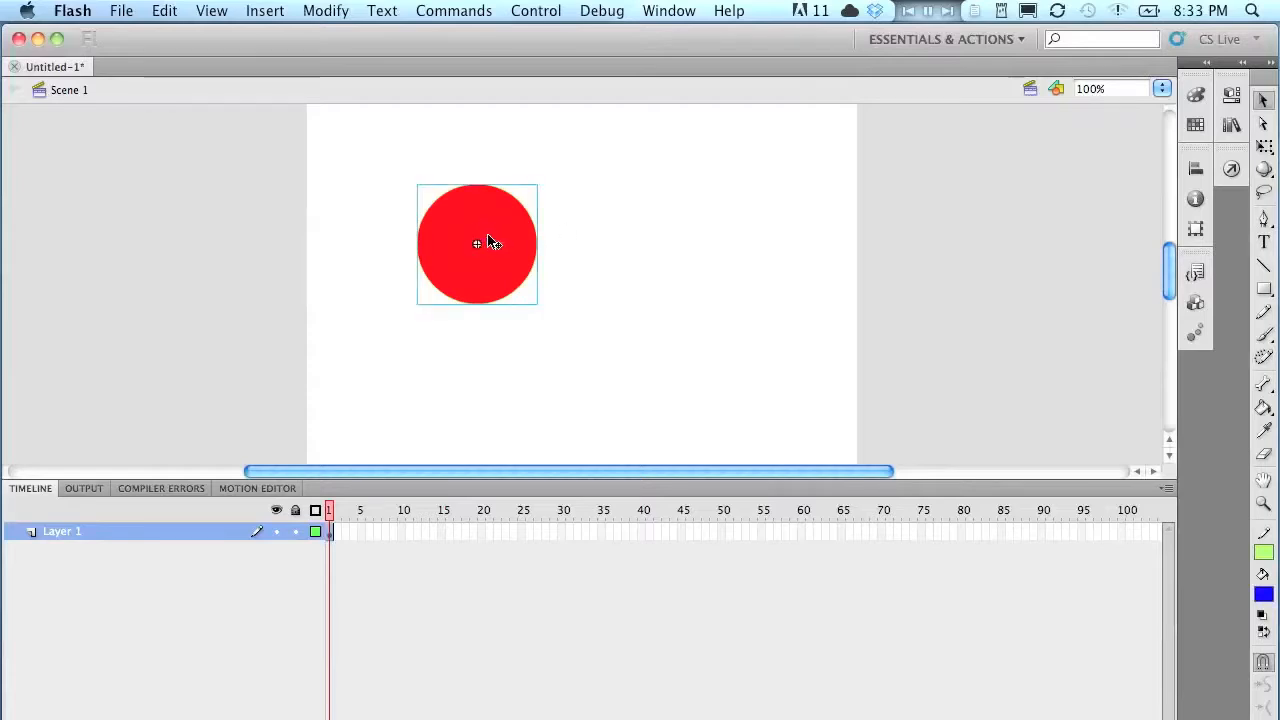
click(669, 11)
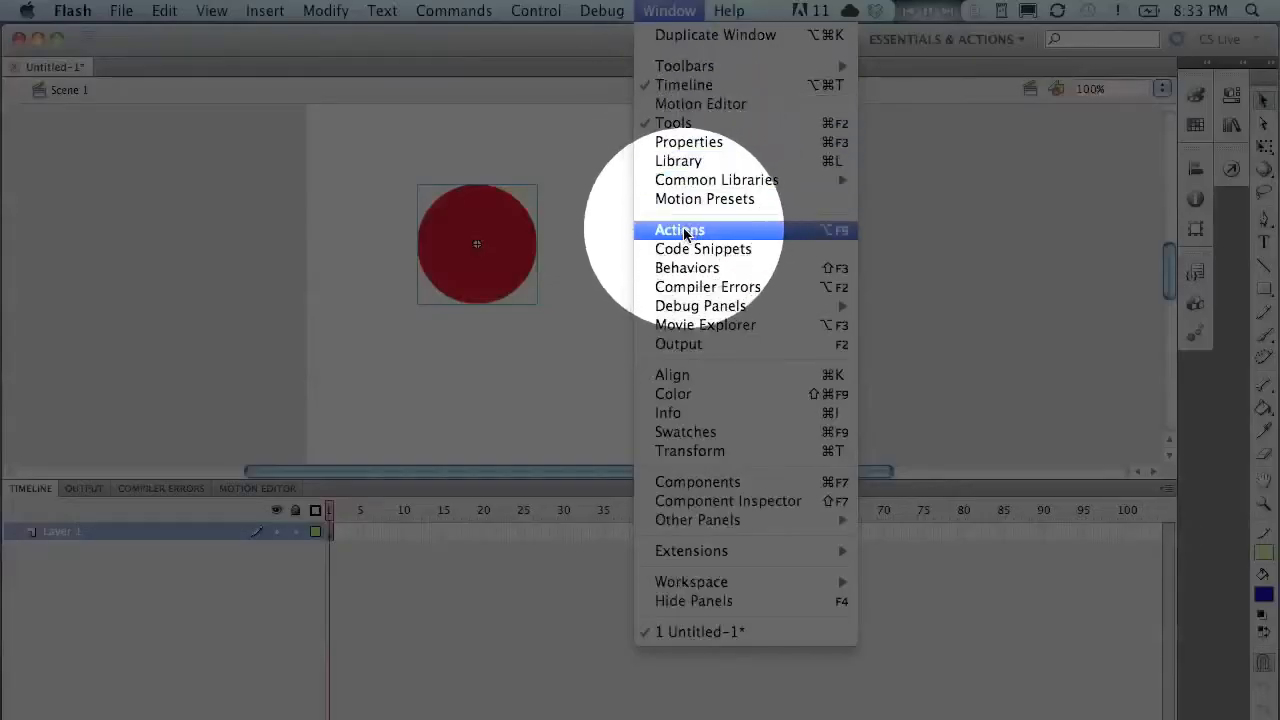
click(743, 236)
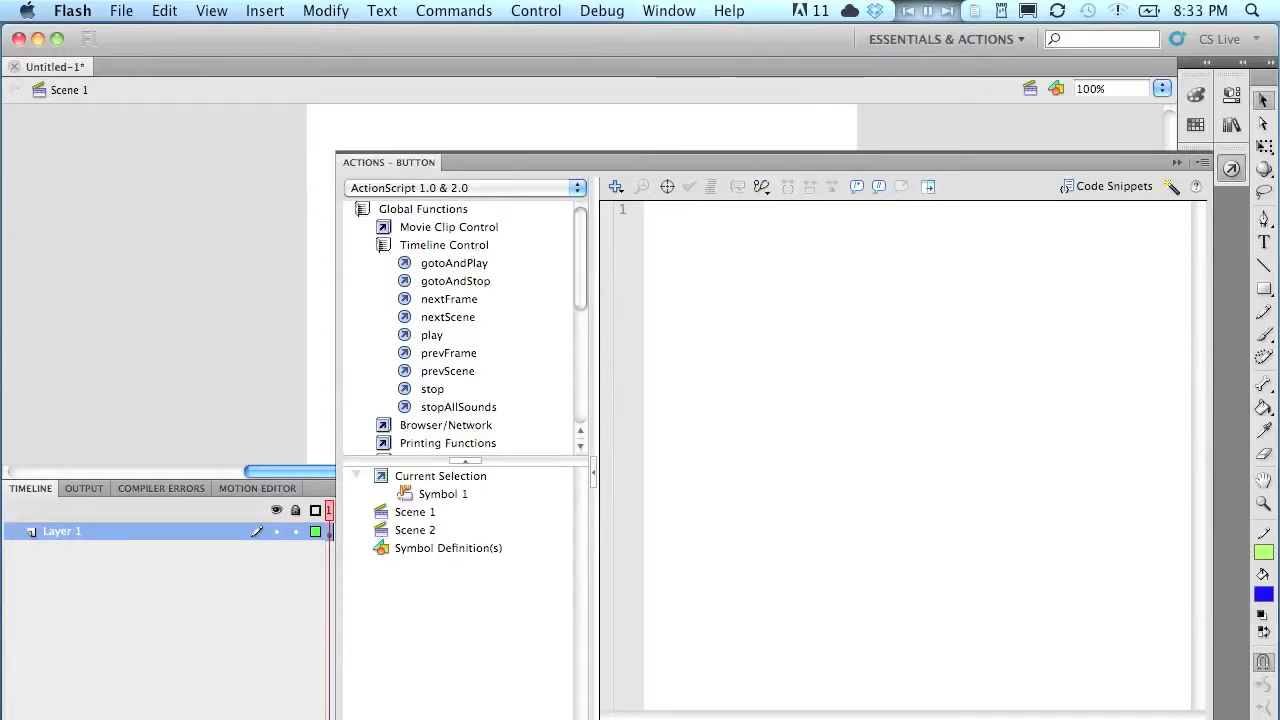
text(on (releas)
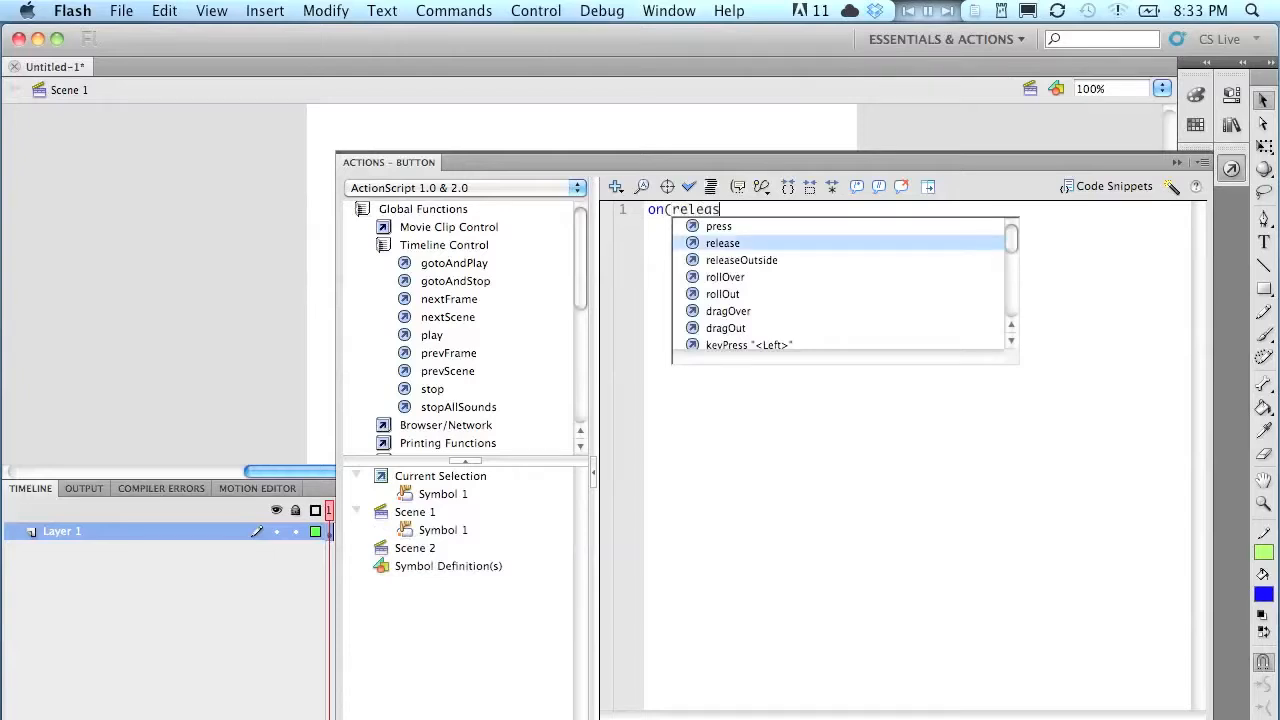
key(Return)
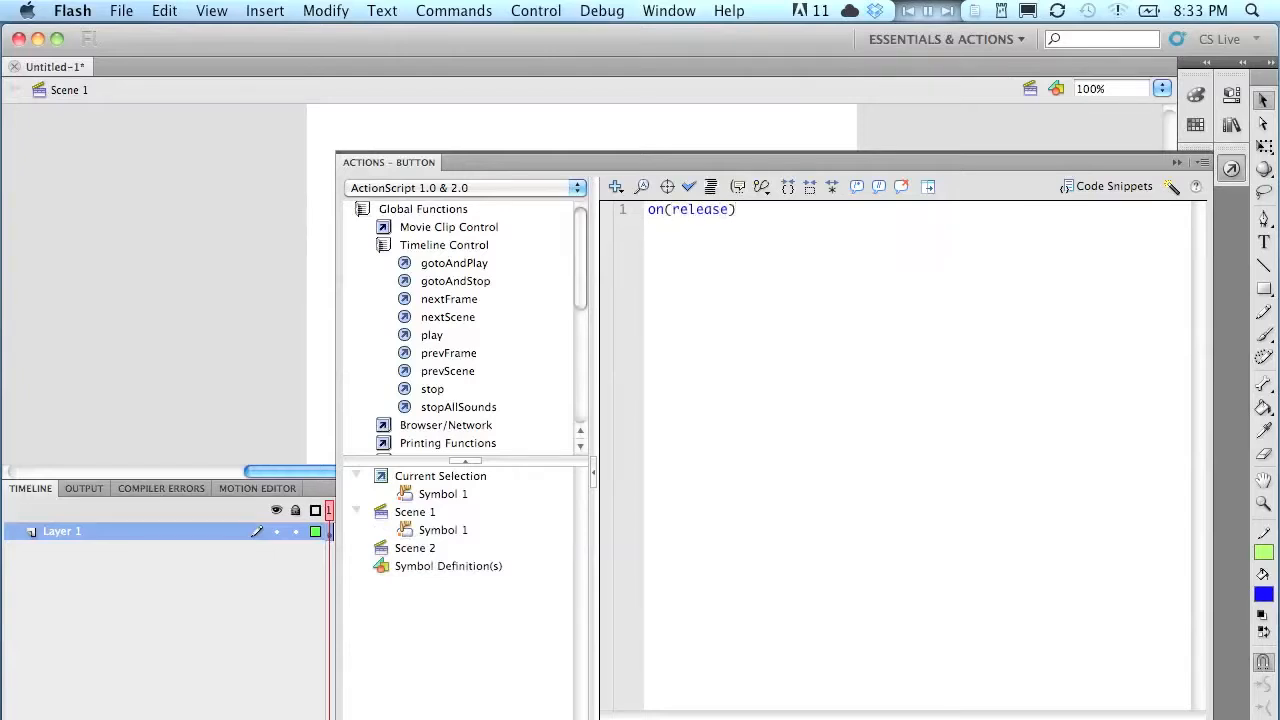
key(Return)
- Add gotoAndPlay("Scene 2",1) inside the circle button's release handler, then close the script editor and deselect the circle
text(gotoAndPla)
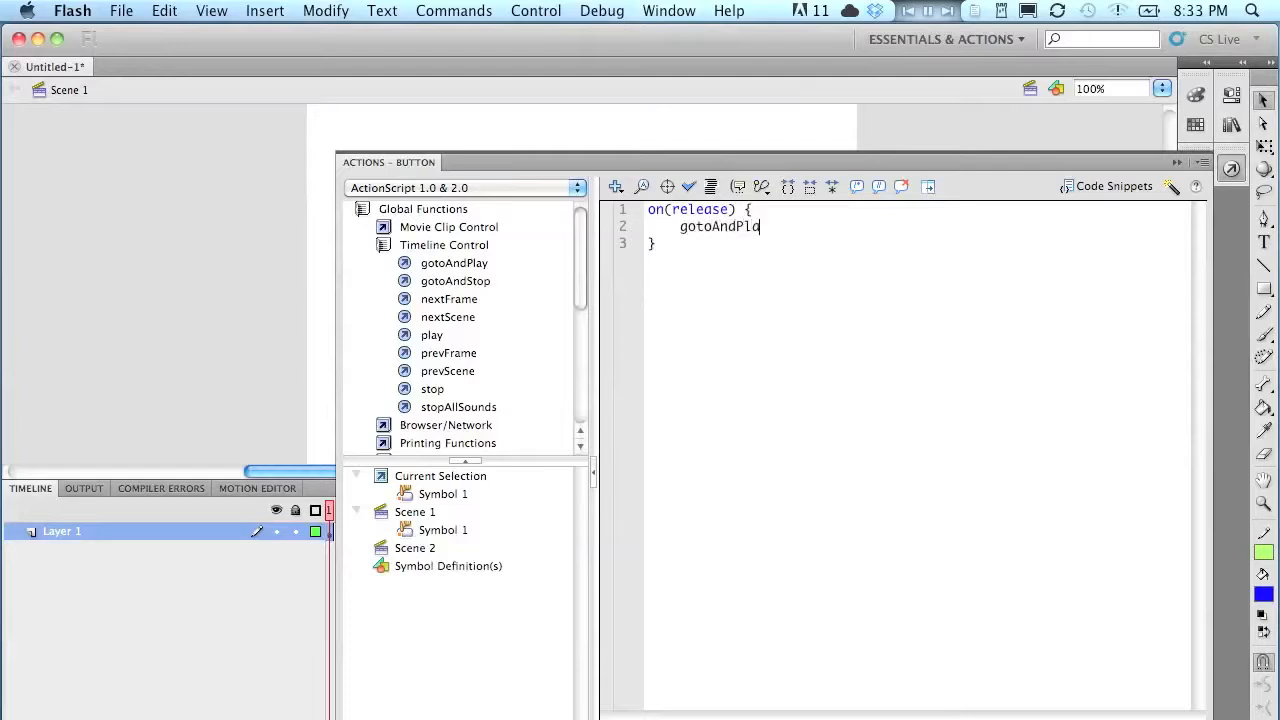
text(y ()
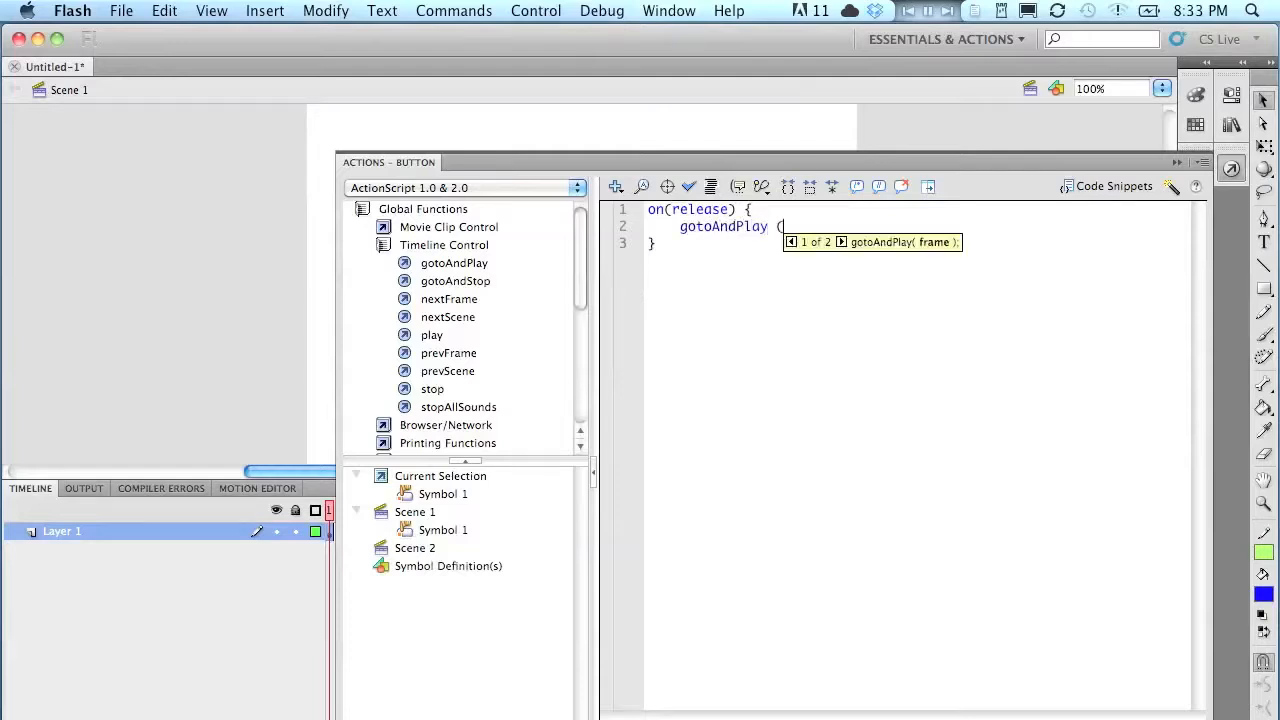
key(BackSpace)
key(BackSpace)
text(()
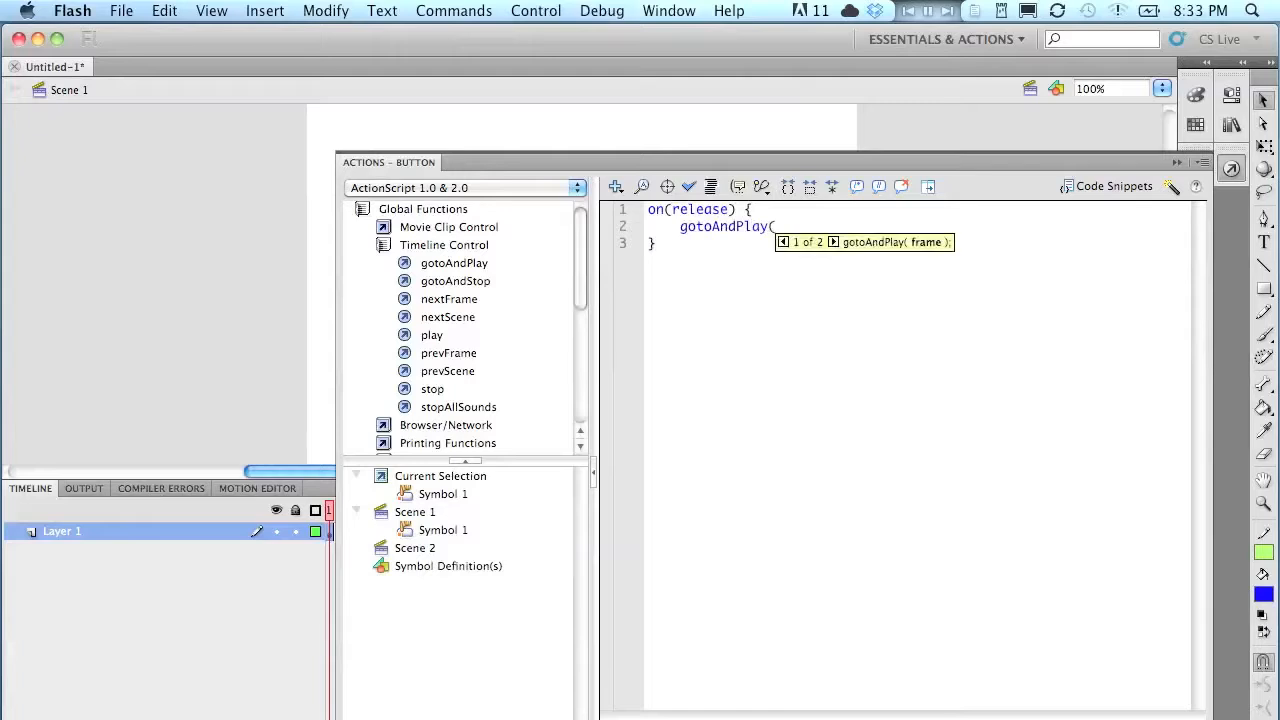
text("Scene )
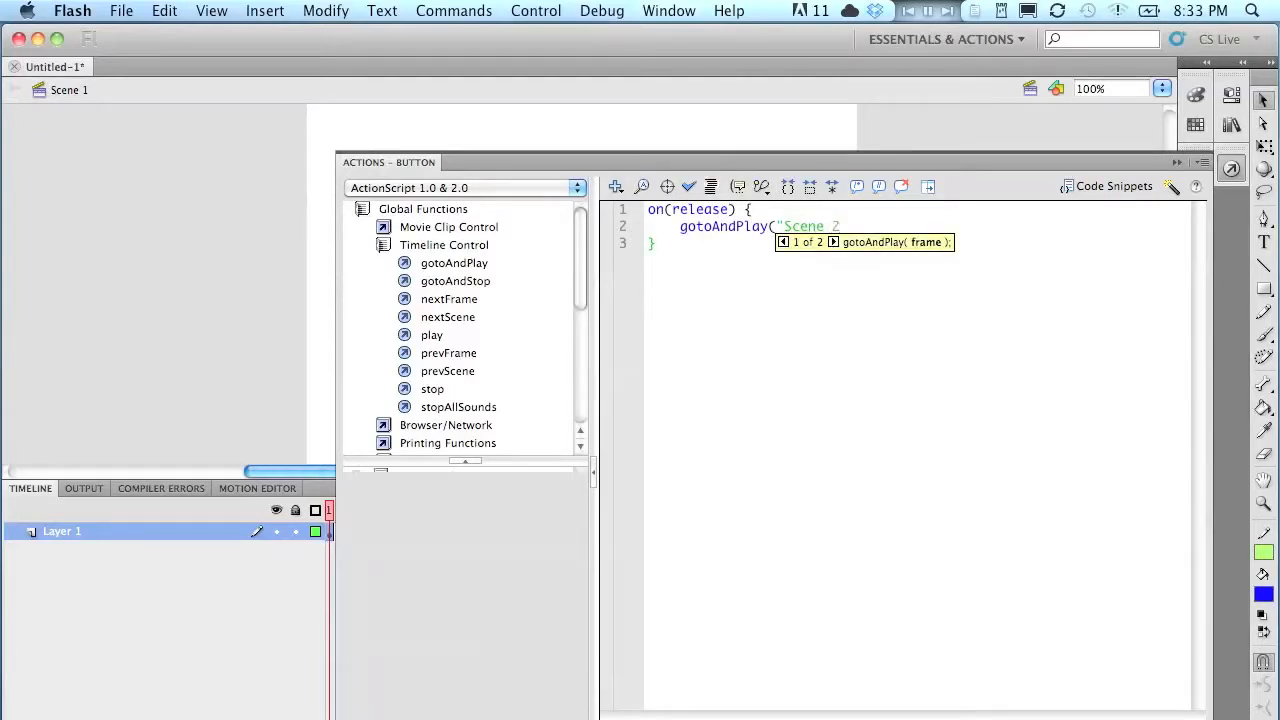
text(2",1))
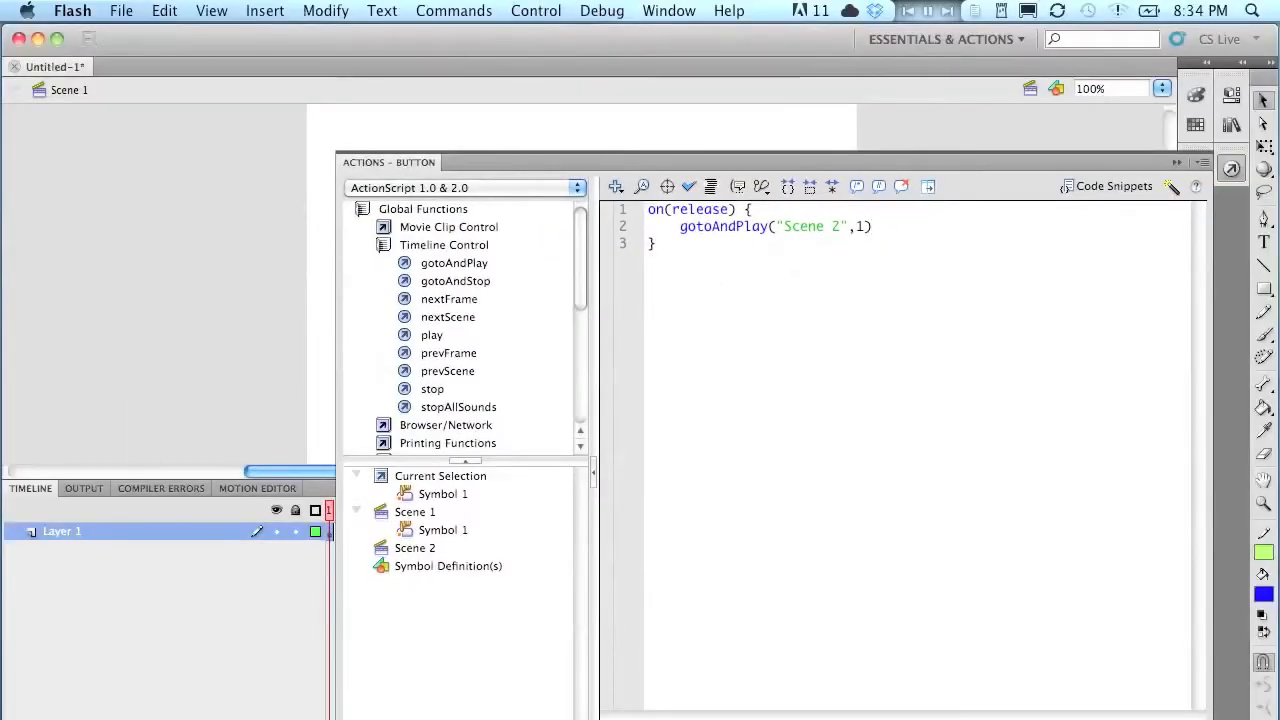
click(1171, 165)
click(988, 232)
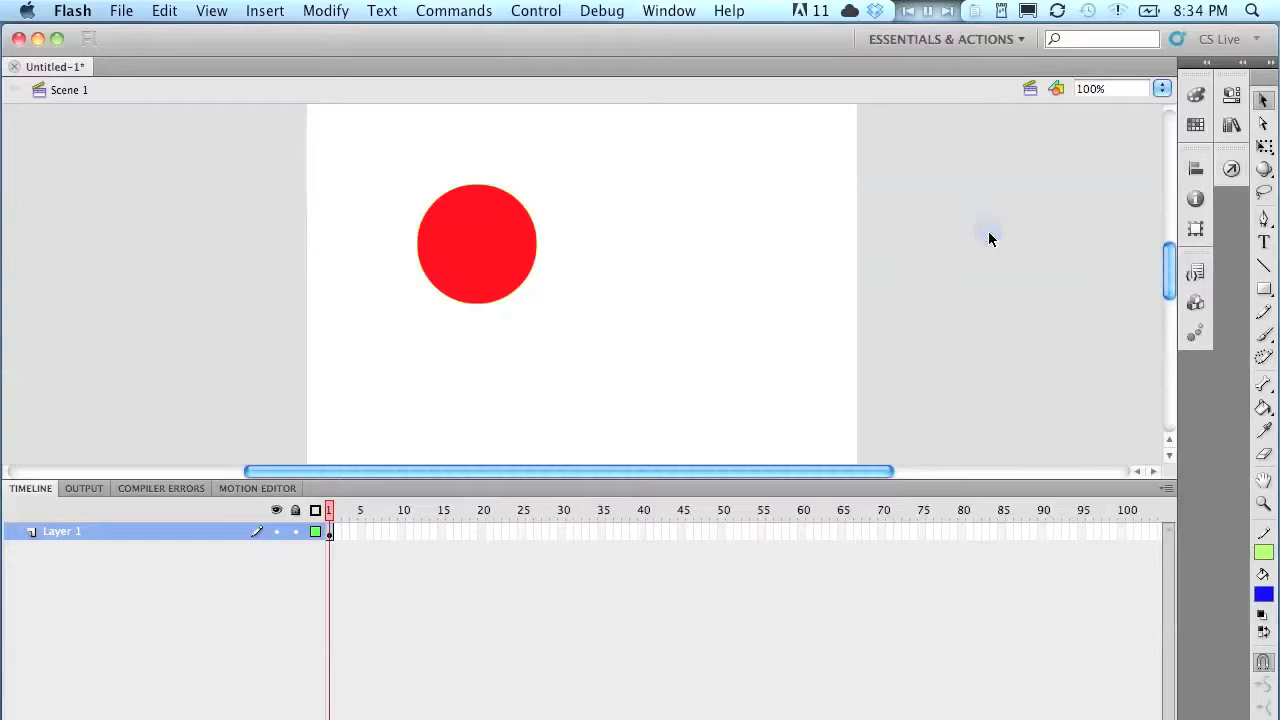
- Switch to Scene 2 and start an on(release) { } handler in the blue rectangle button's ActionScript
click(1030, 89)
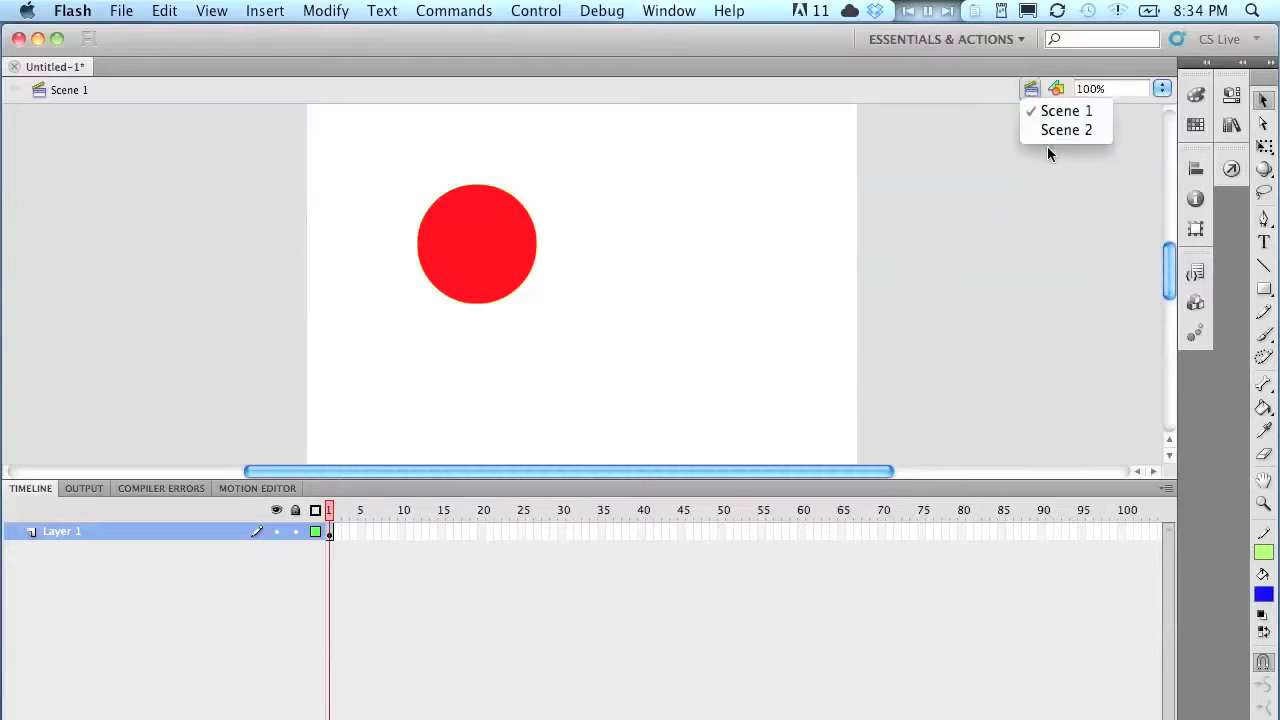
click(1048, 136)
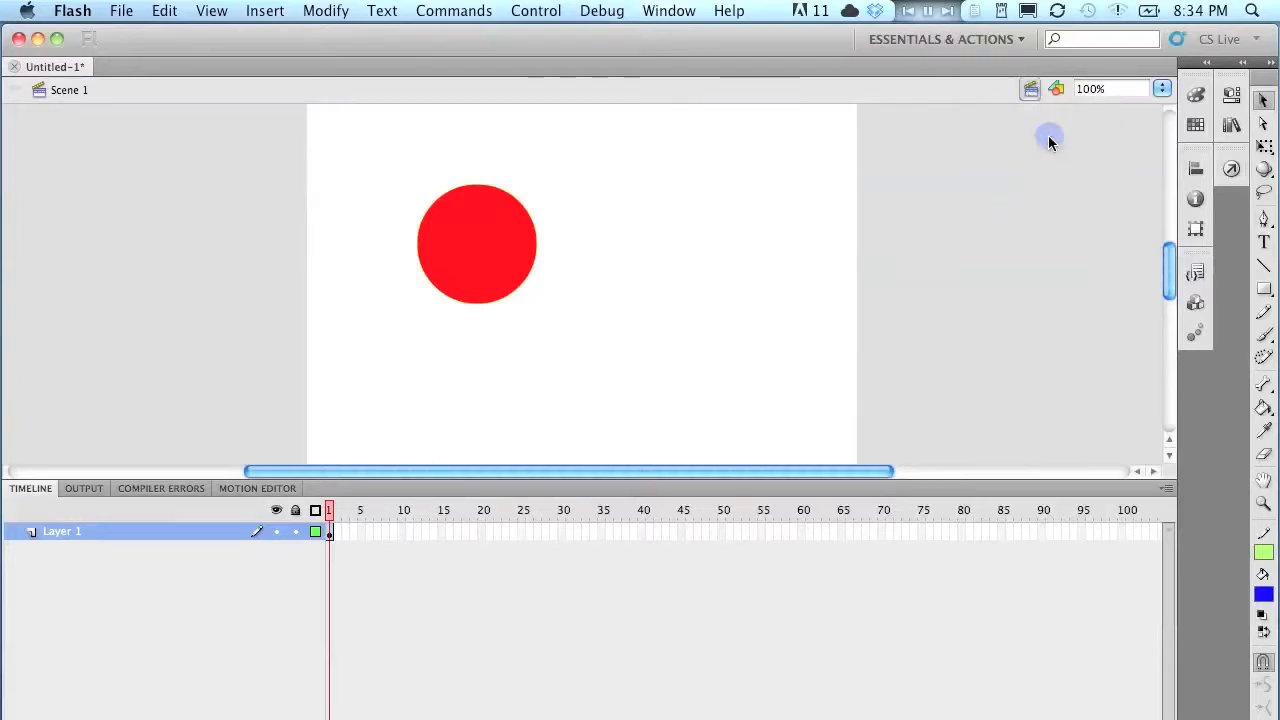
click(580, 272)
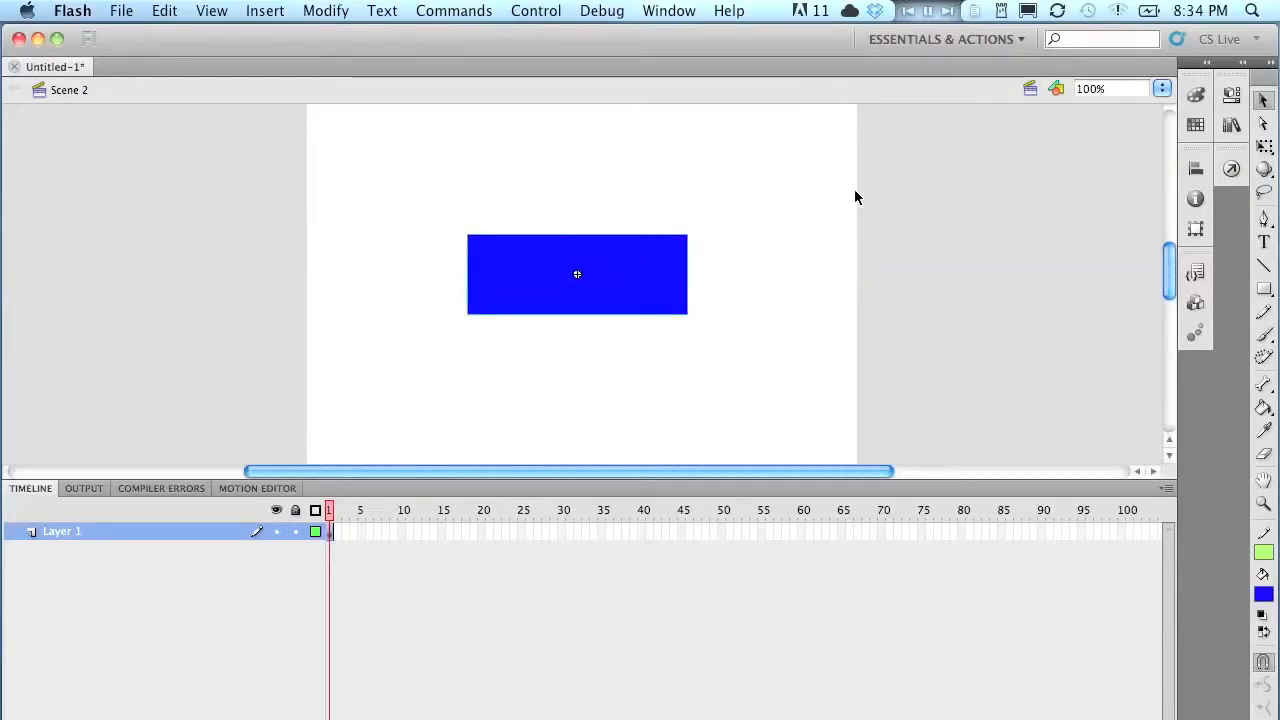
click(680, 11)
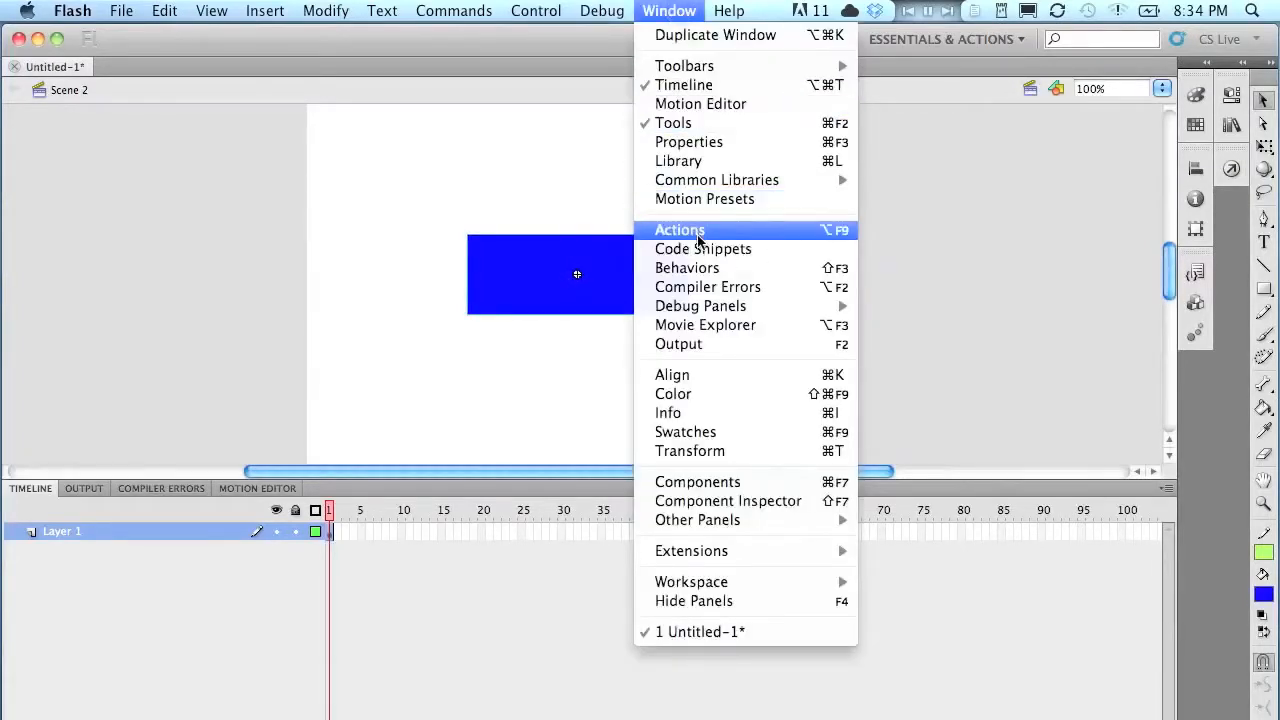
click(752, 232)
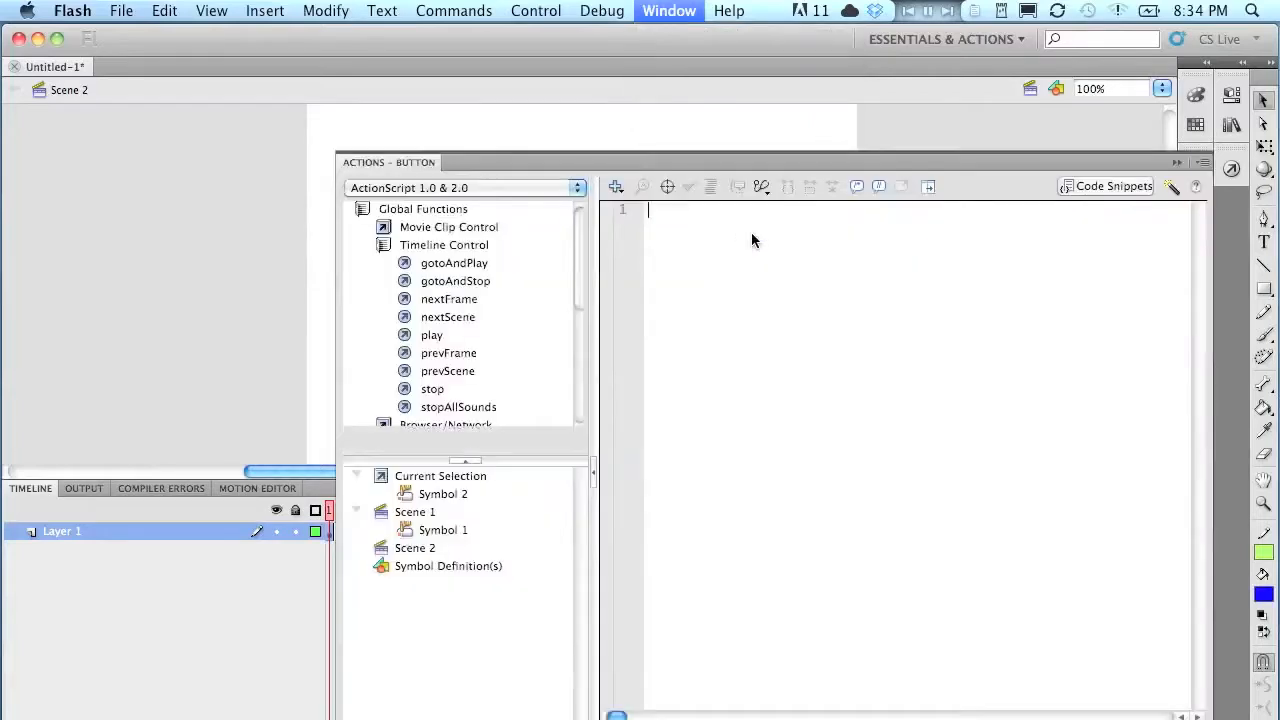
text(o)
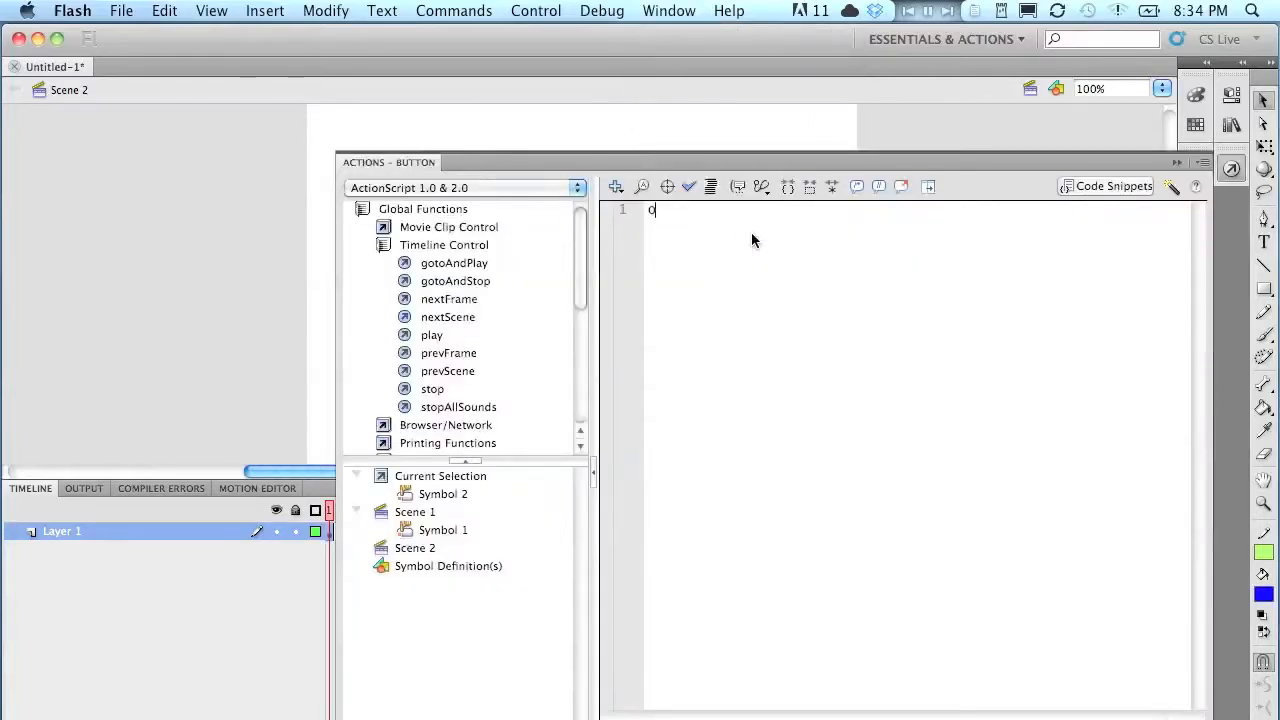
text(n()
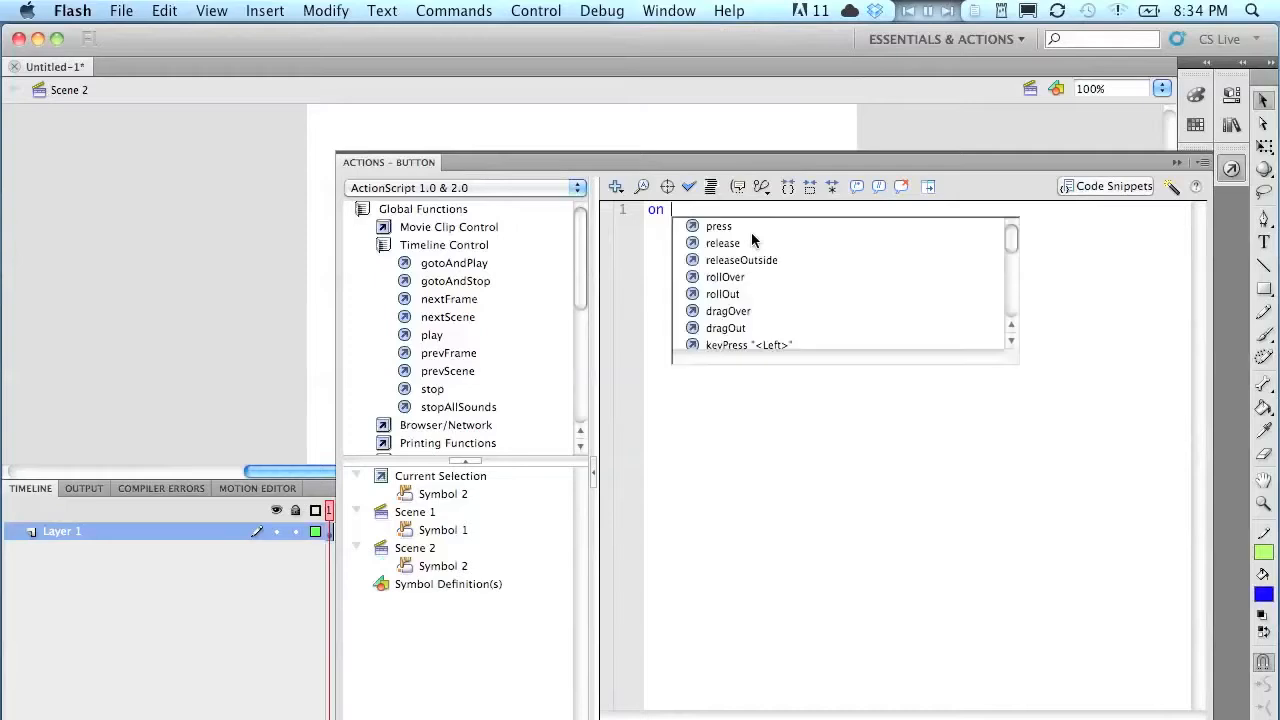
text(release) )
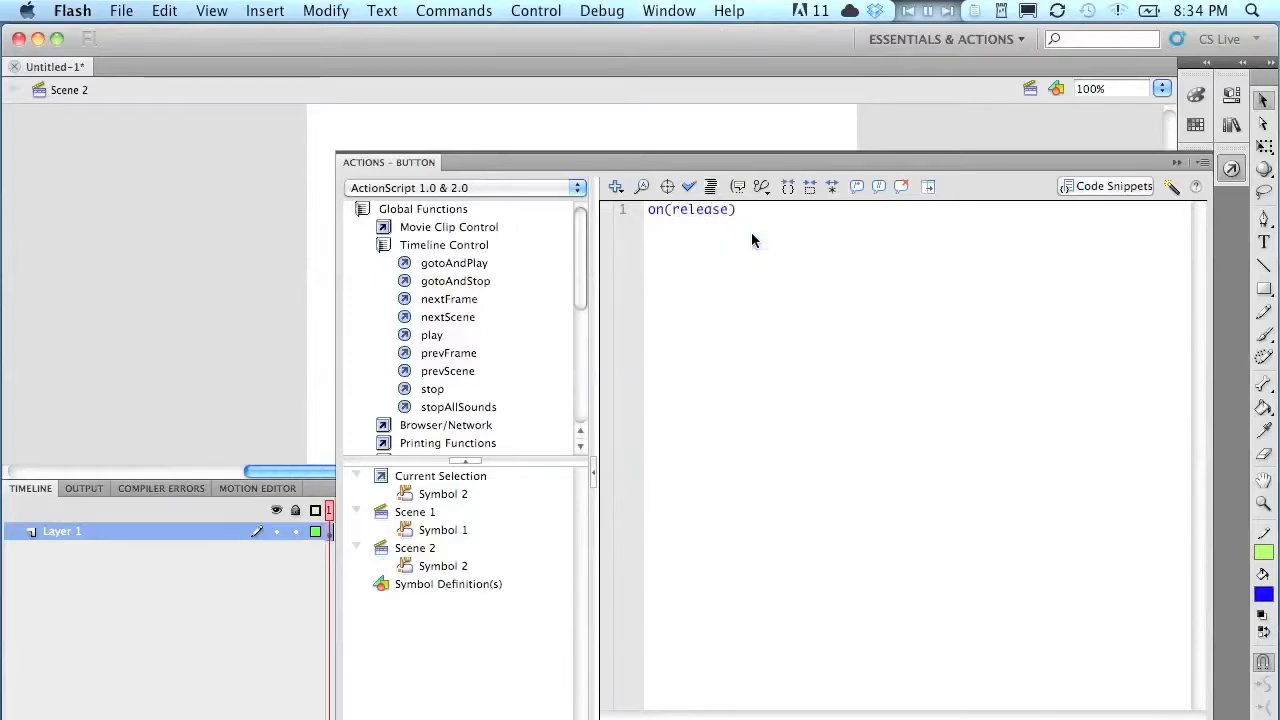
text({)
key(Return)
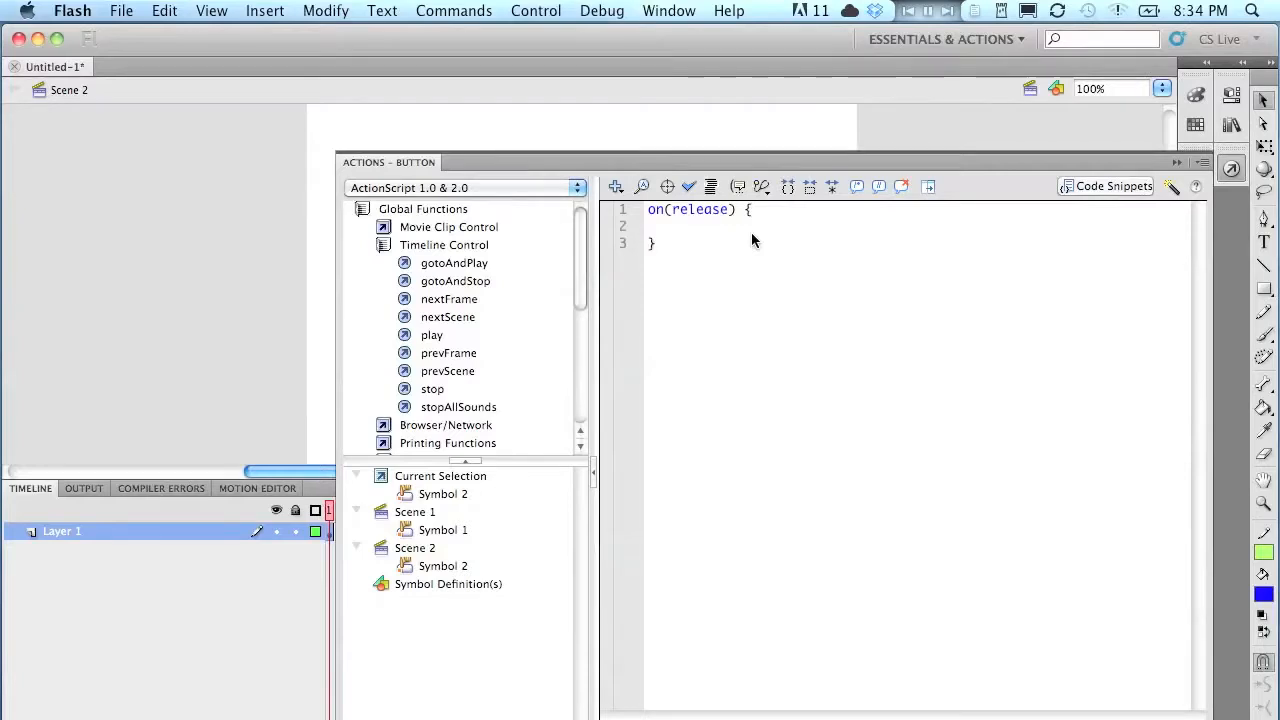
- Add gotoAndPlay("Scene 1",1) inside the rectangle button's release handler, close the script editor and briefly test the movie
text(gotoAndPlay()
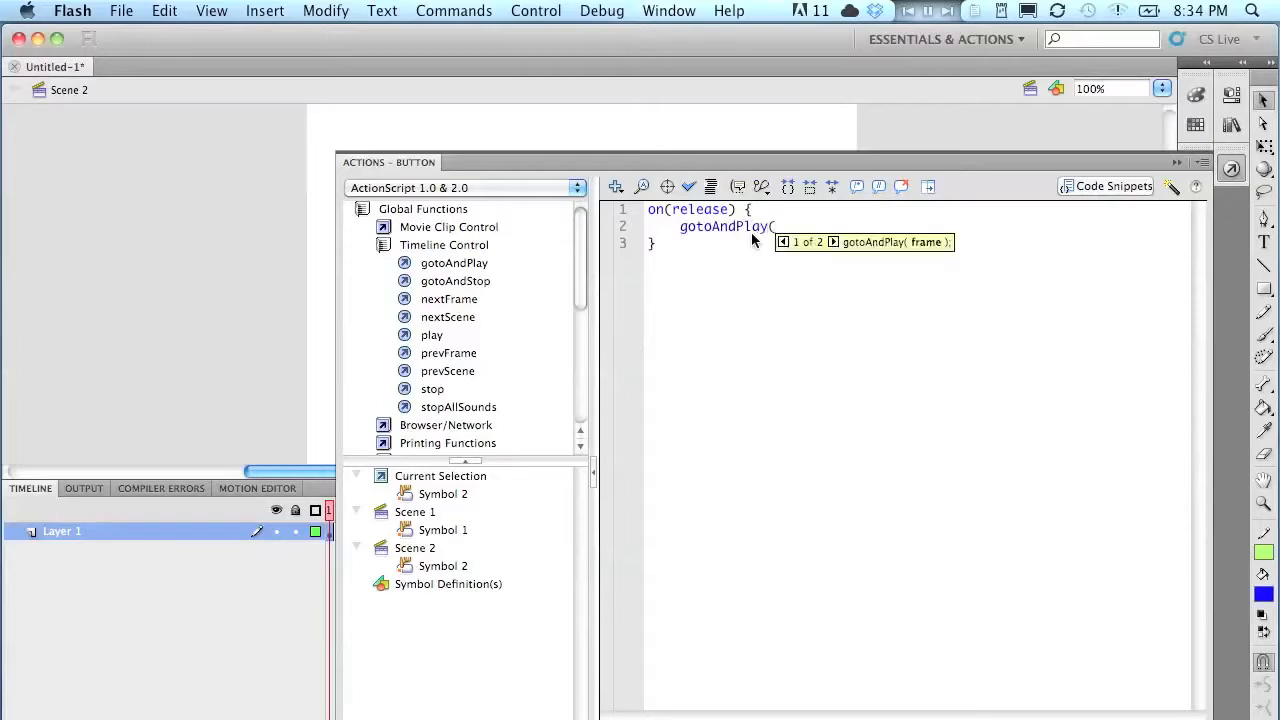
text("Scene 1",1))
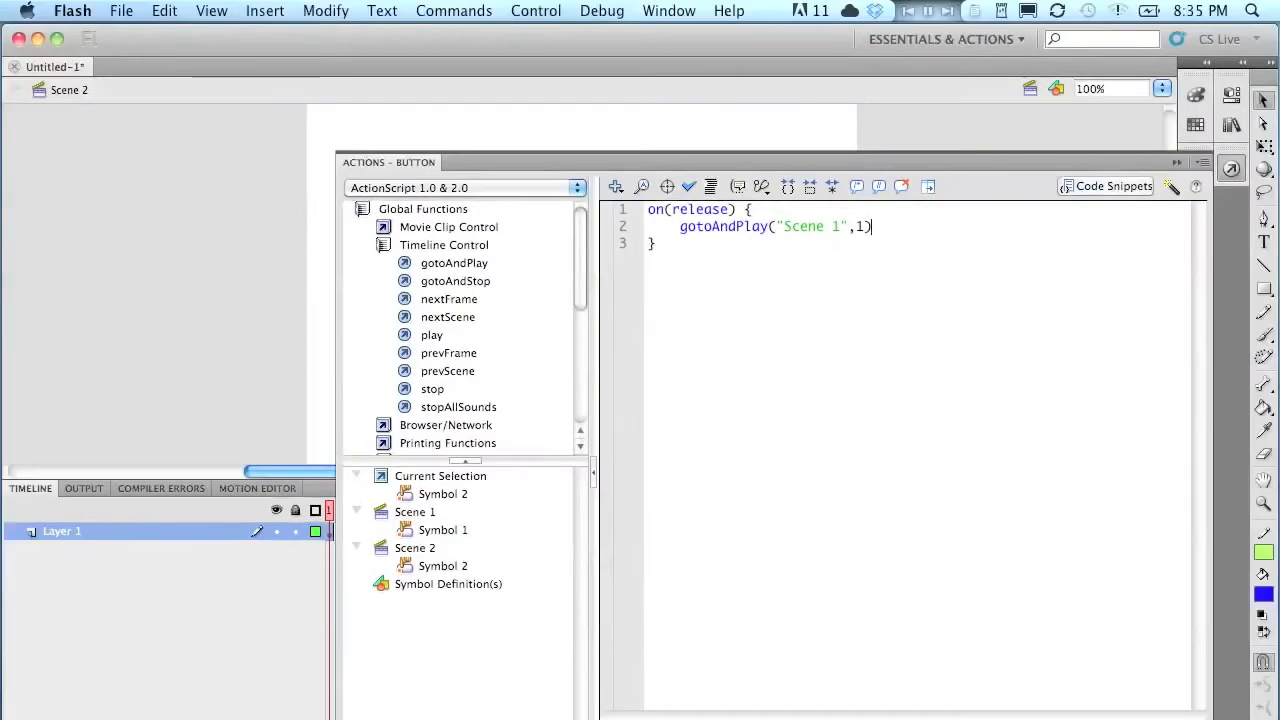
click(1176, 163)
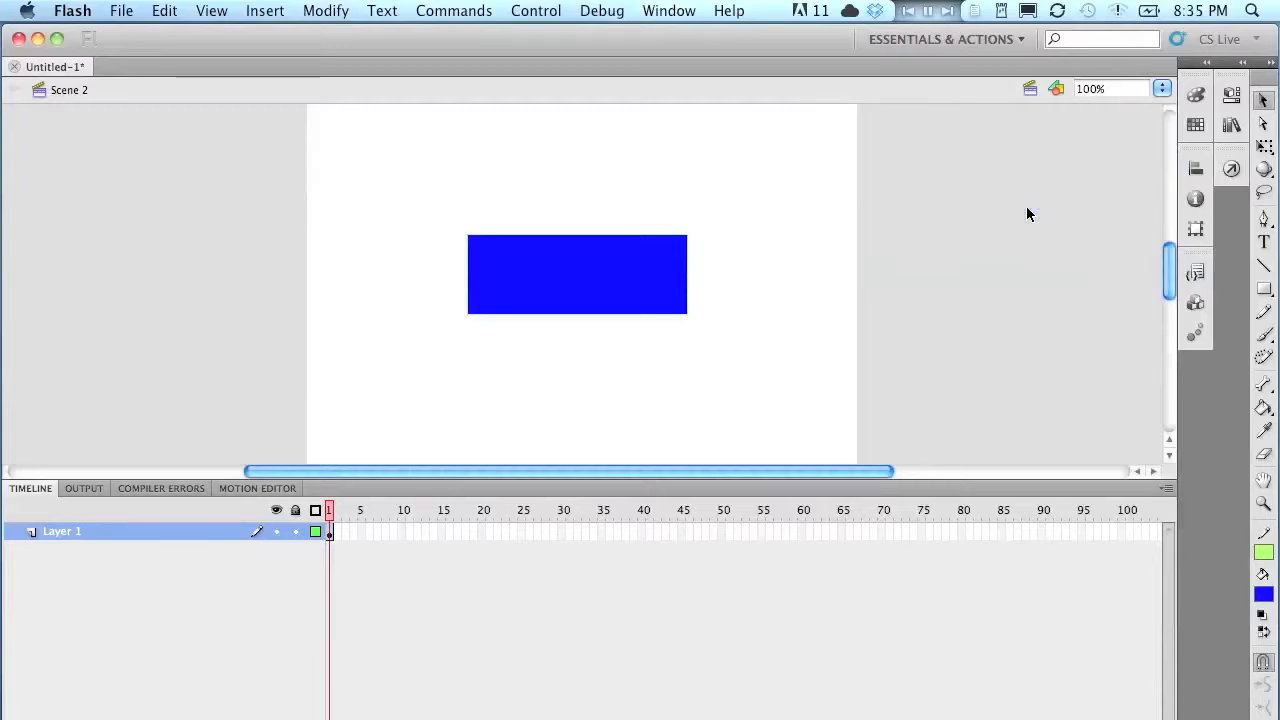
key(super+Return)
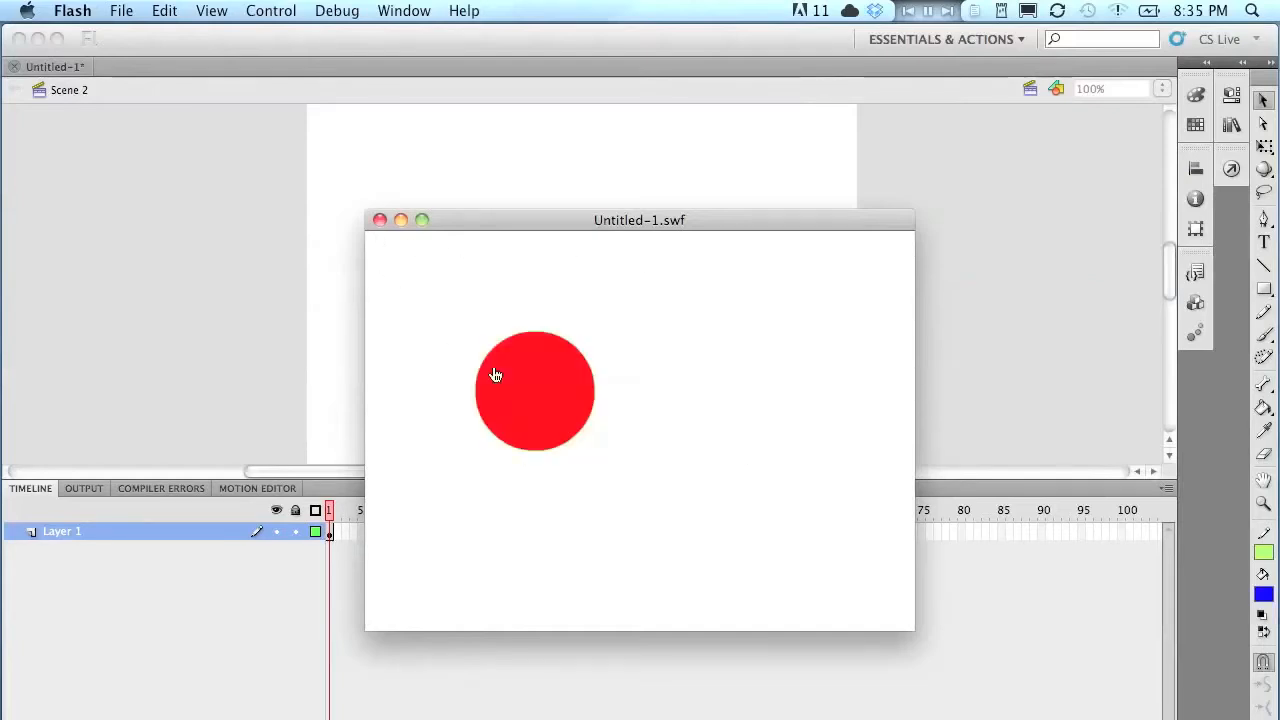
click(379, 219)
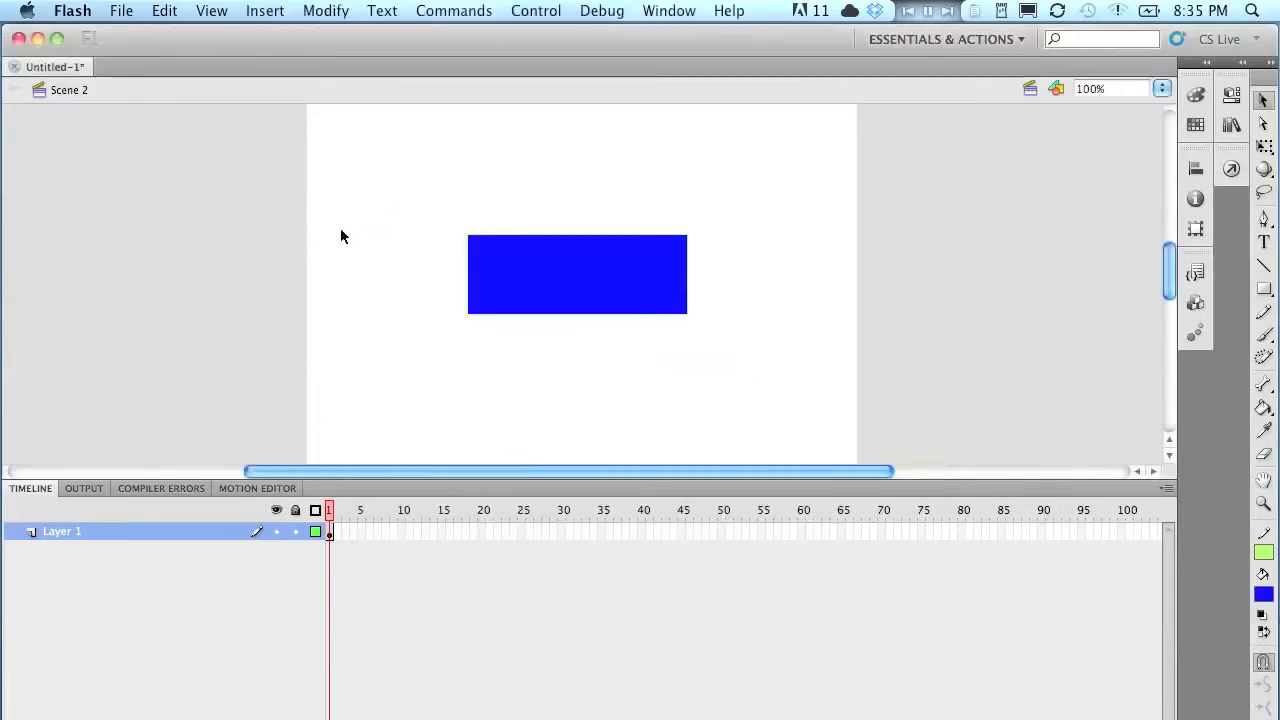
- In Scene 1, add a new layer above Layer 1, rename Layer 1 as circle and the new layer as stop
click(1029, 89)
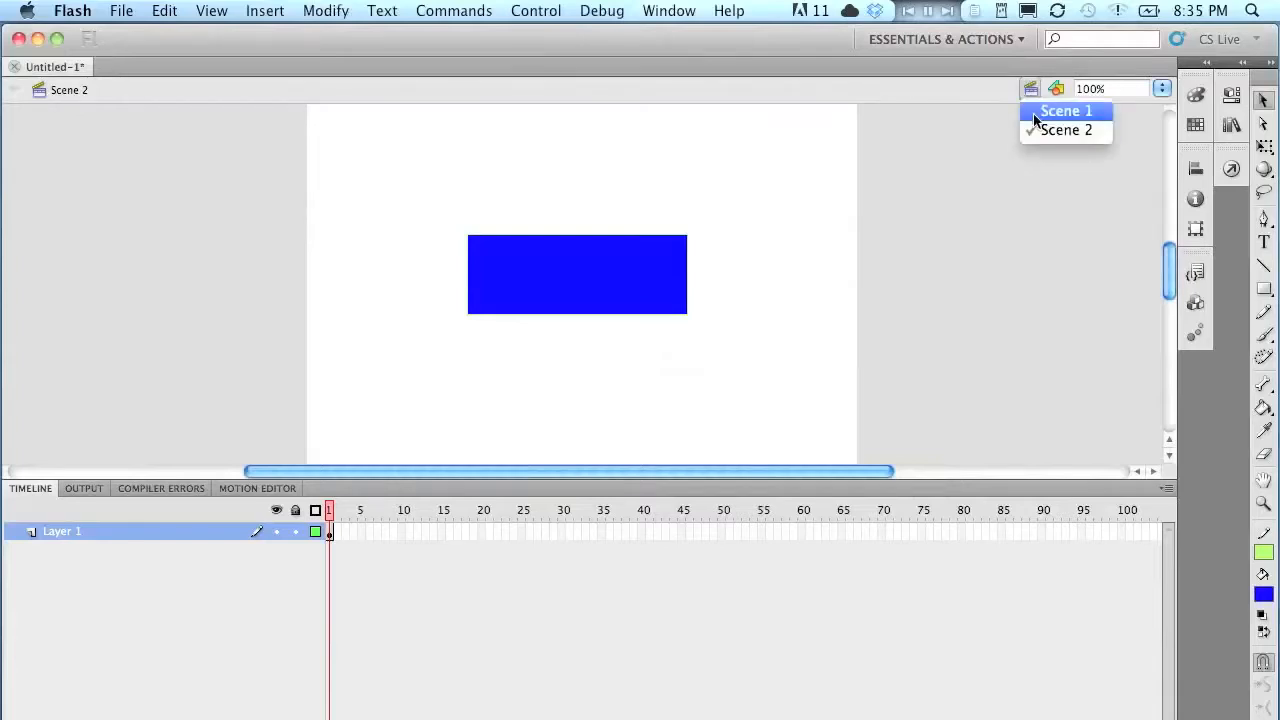
click(1034, 111)
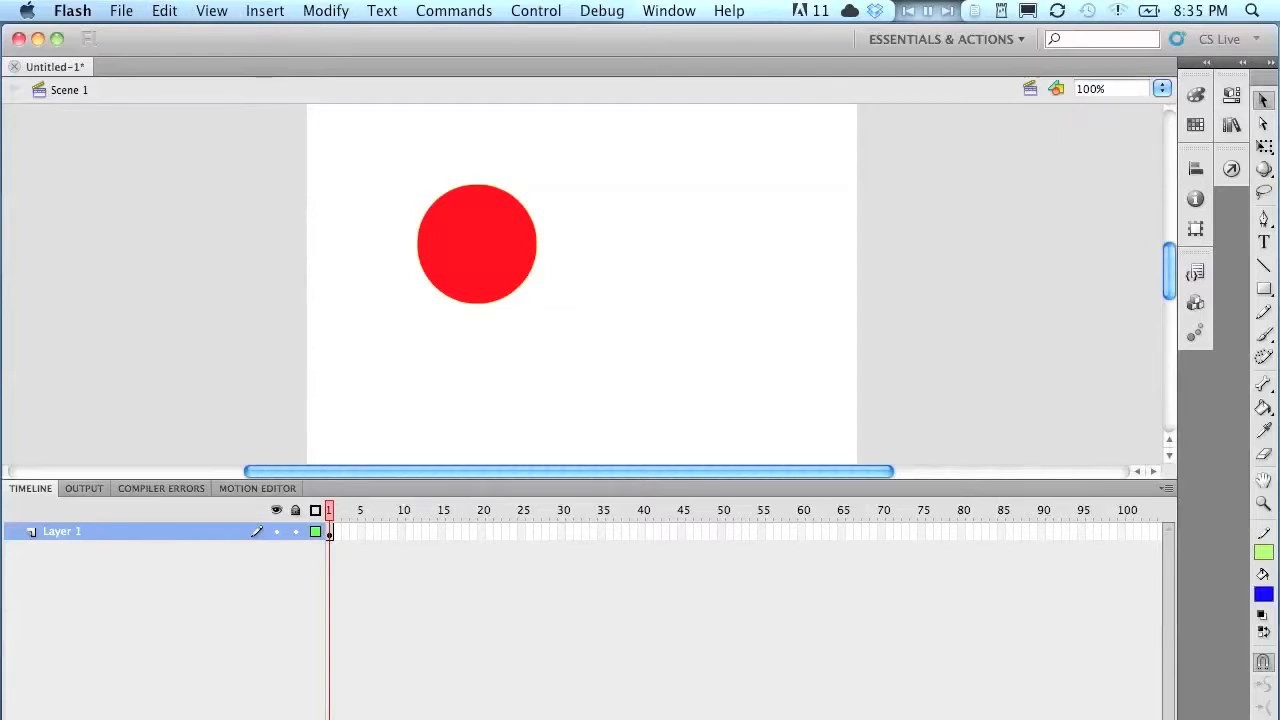
click(14, 719)
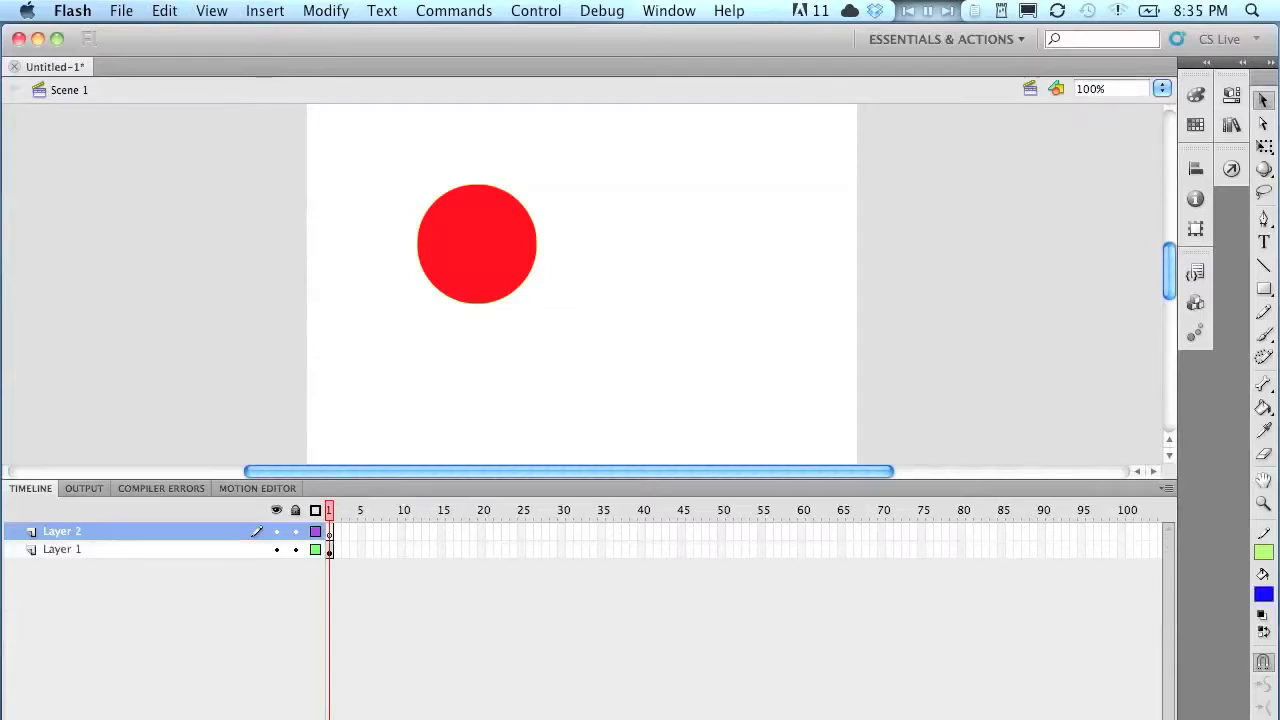
click(57, 548)
double_click(57, 549)
text(circle)
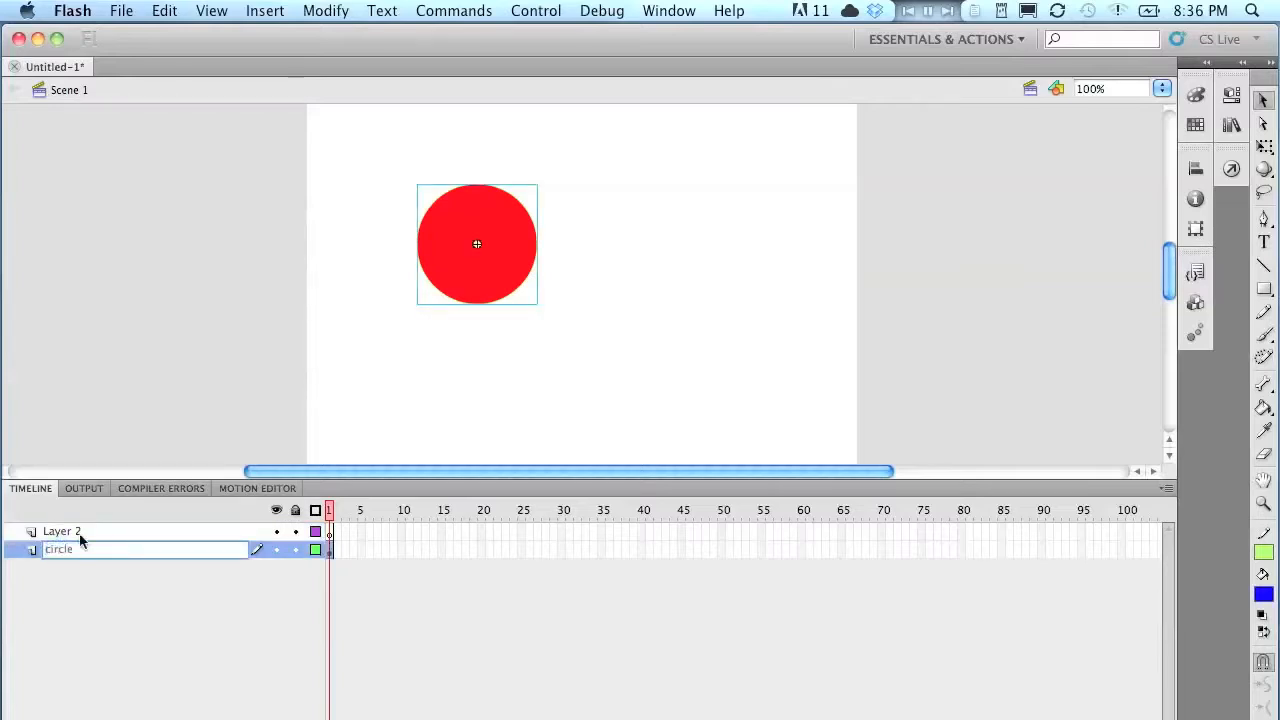
double_click(82, 530)
text(sto)
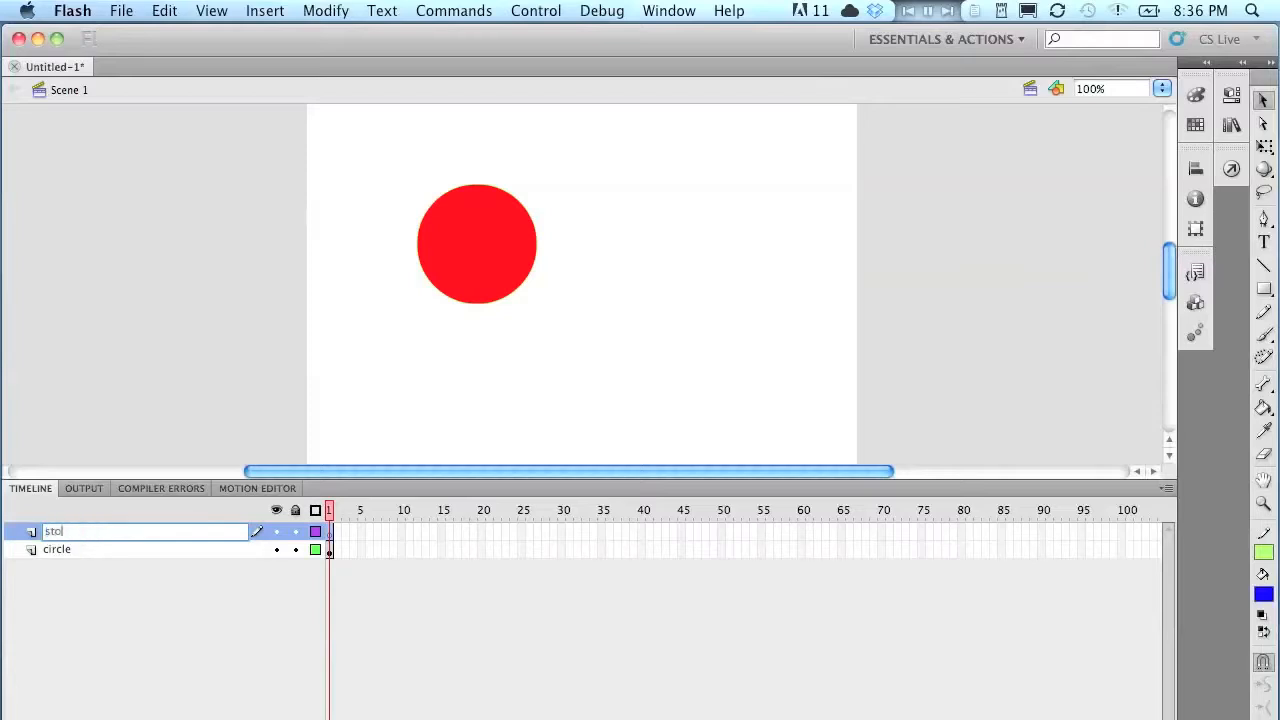
text(p)
key(Return)
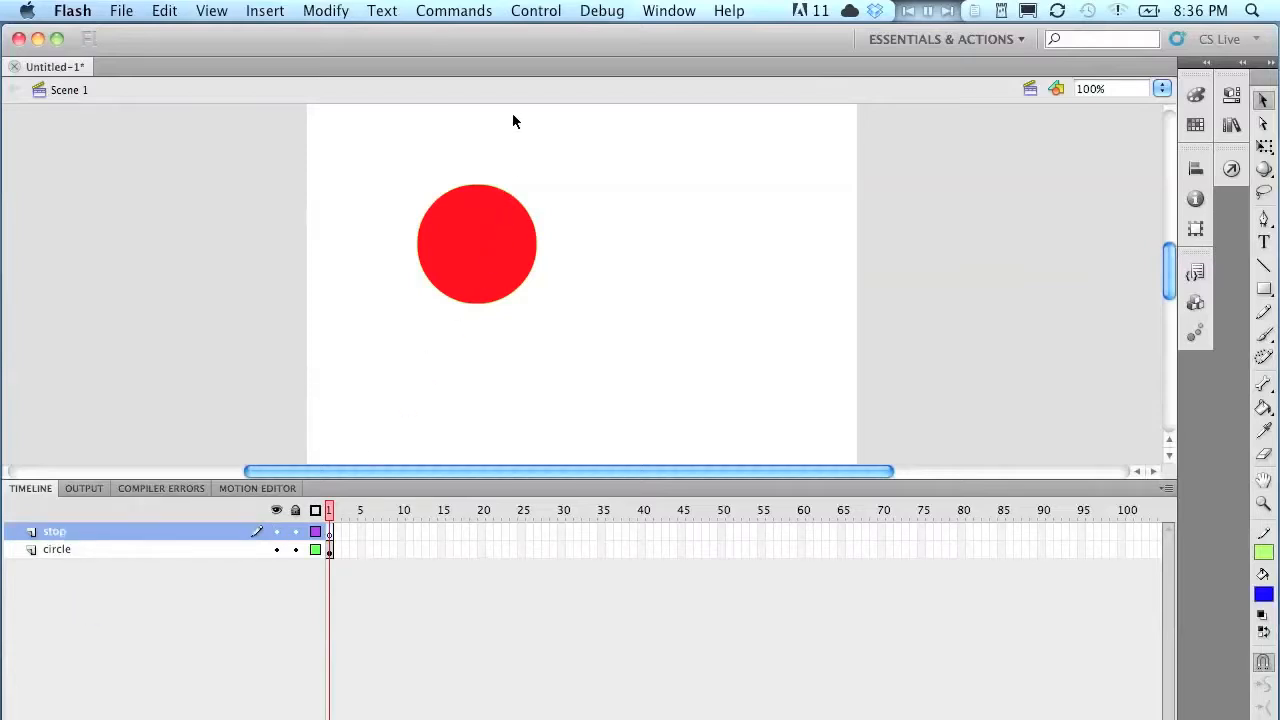
- Add the script stop(); to frame 1 of Scene 1's stop layer and close the script editor
click(663, 18)
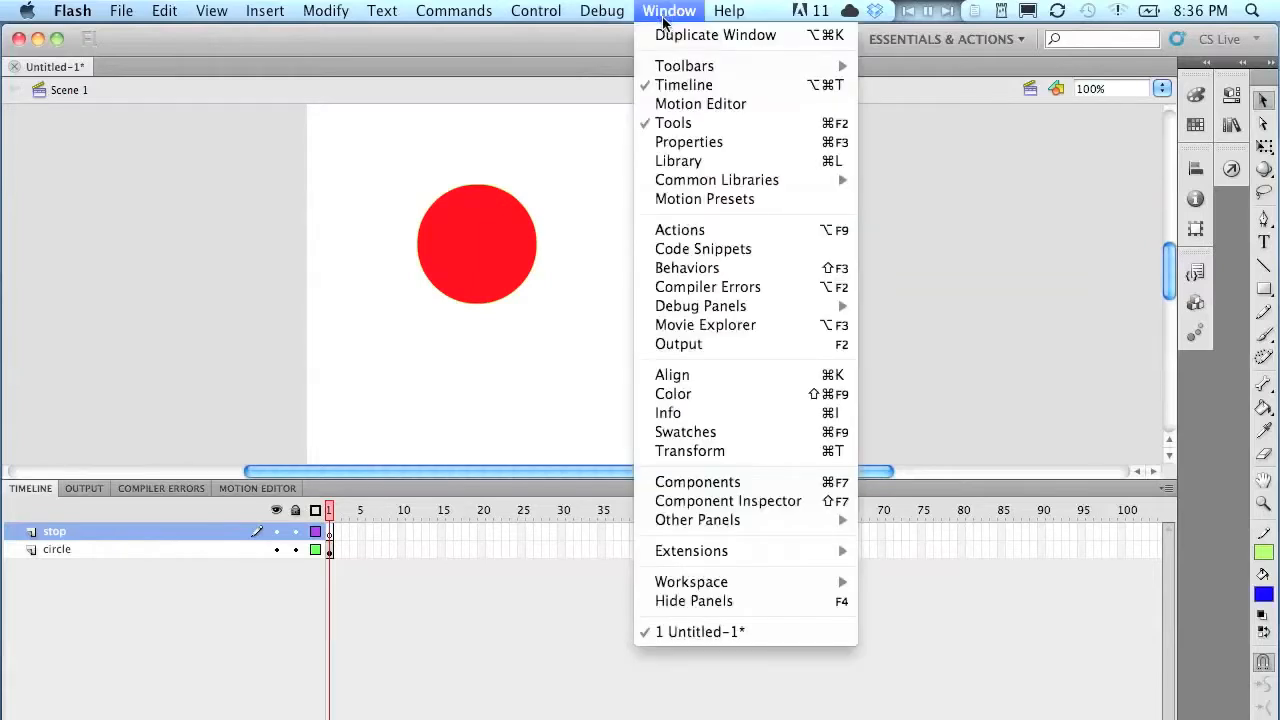
click(767, 231)
text(sto p();)
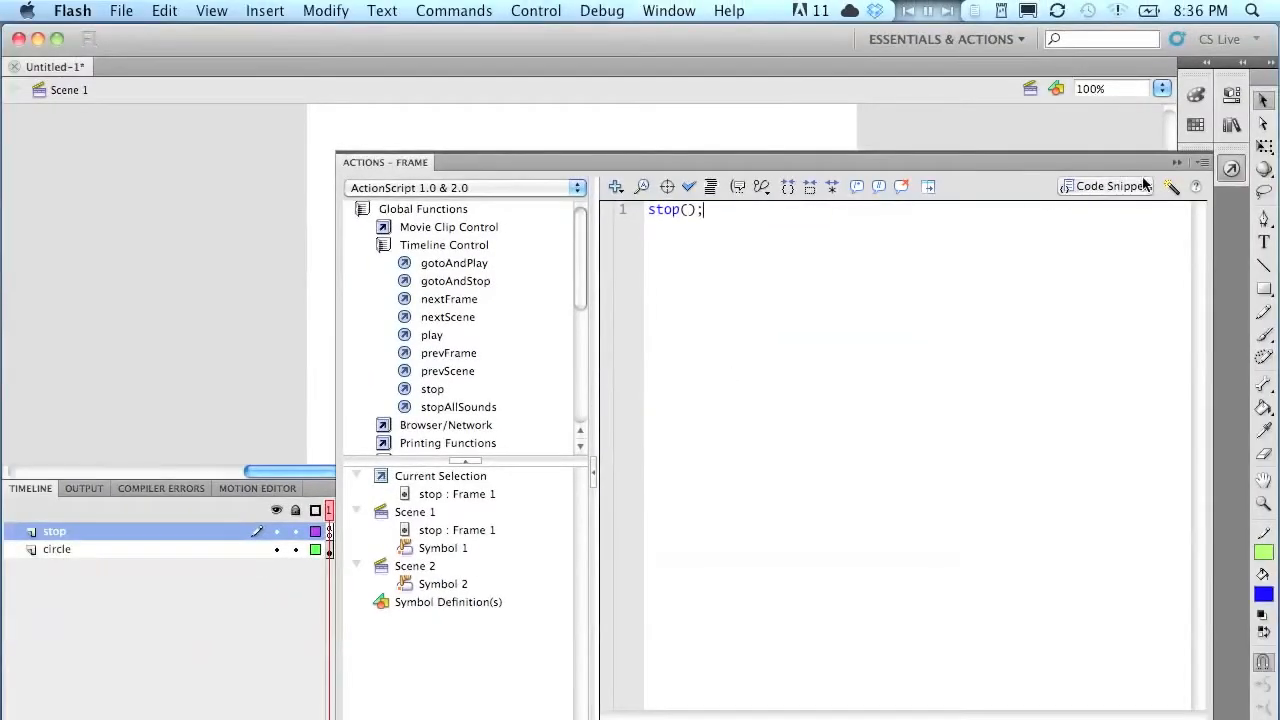
click(1174, 163)
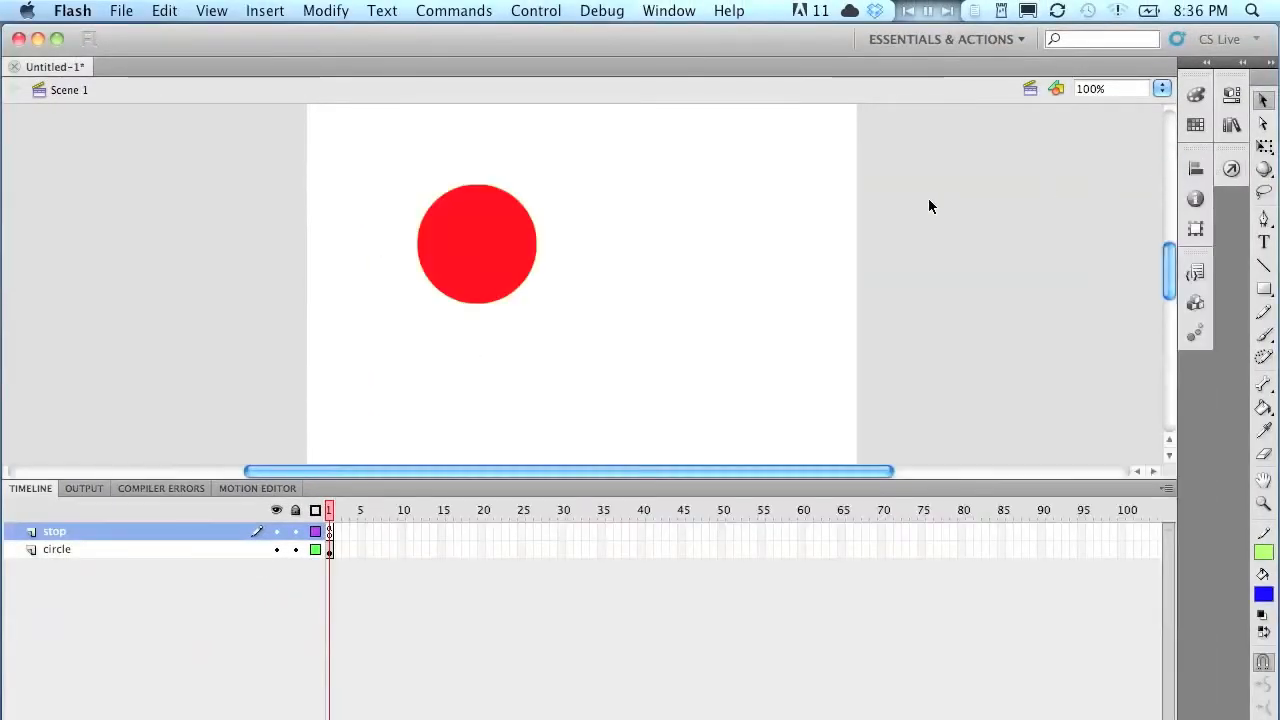
- Test the movie, try the red circle button in the preview and close the preview window
click(1030, 88)
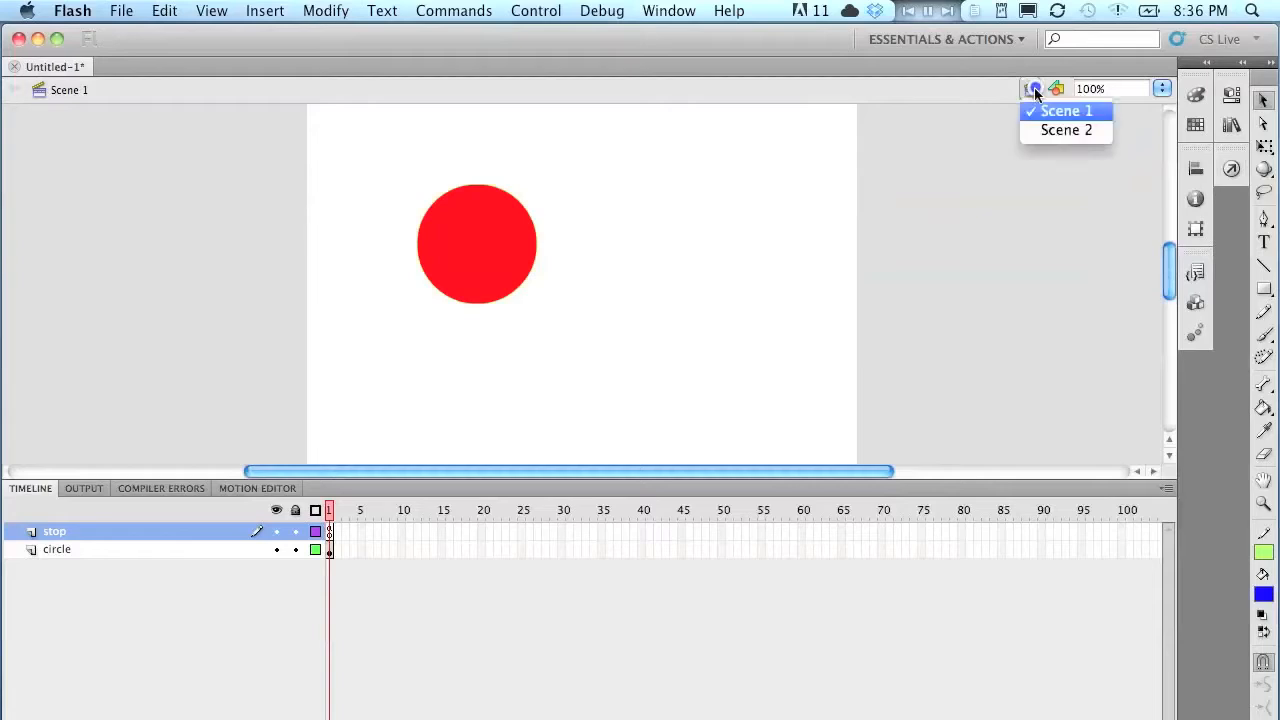
click(978, 122)
key(super+Return)
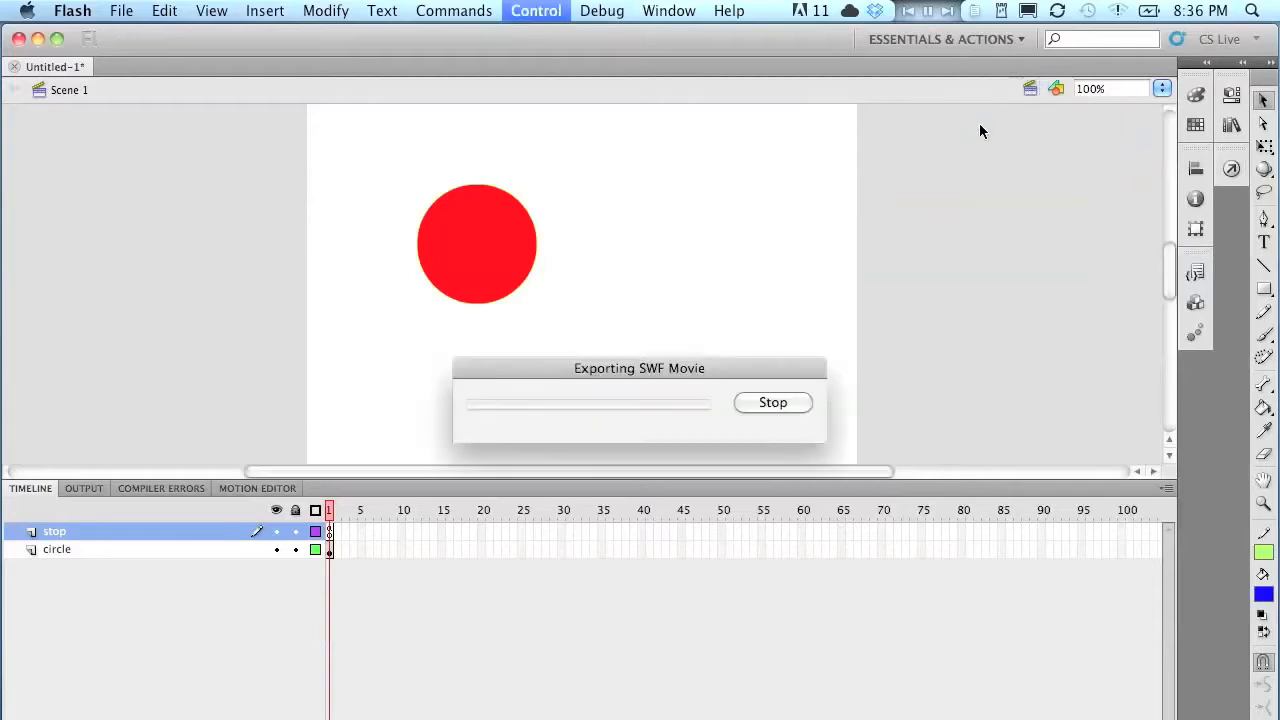
click(580, 393)
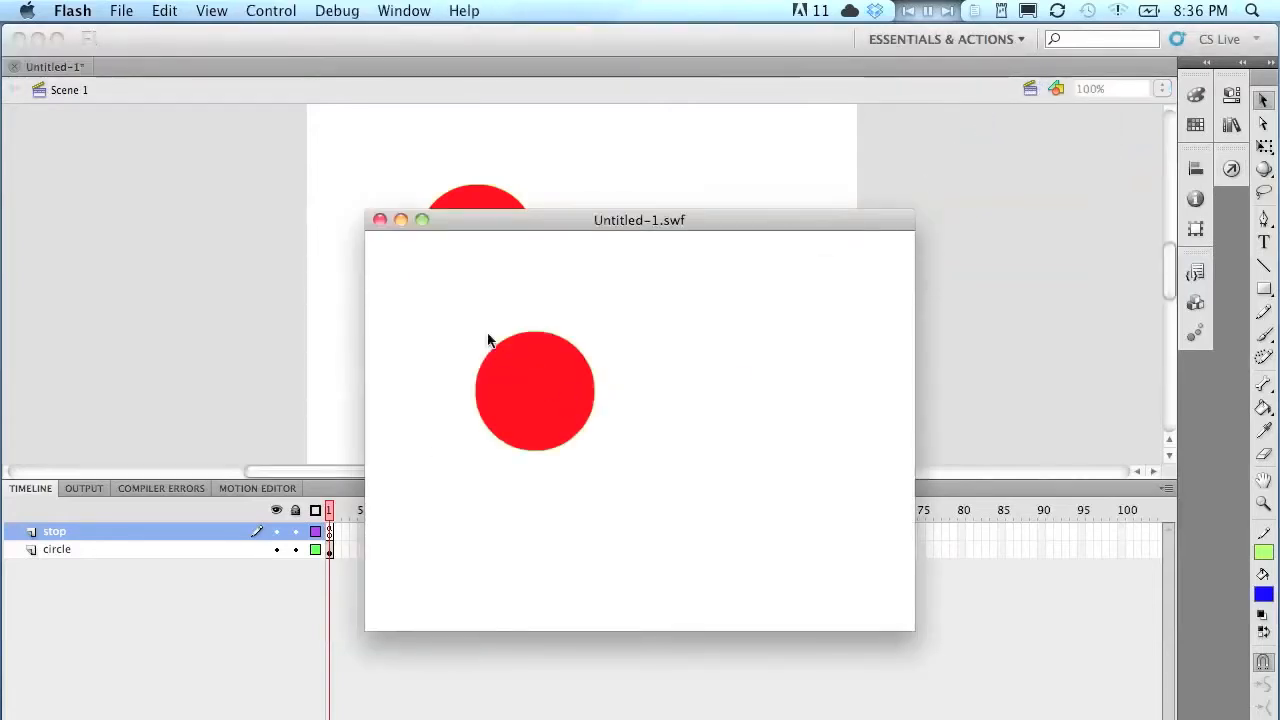
click(378, 220)
- Switch to Scene 2 and rename Layer 1 as rectangle
click(1021, 91)
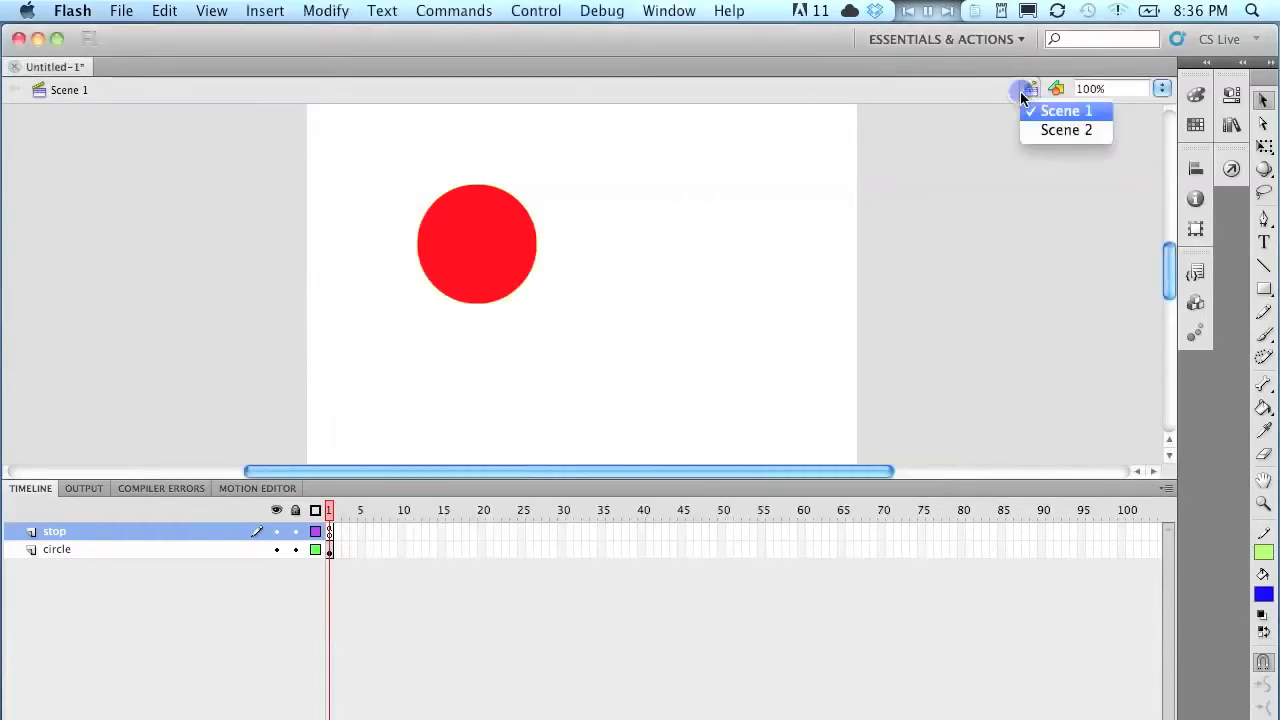
click(1064, 131)
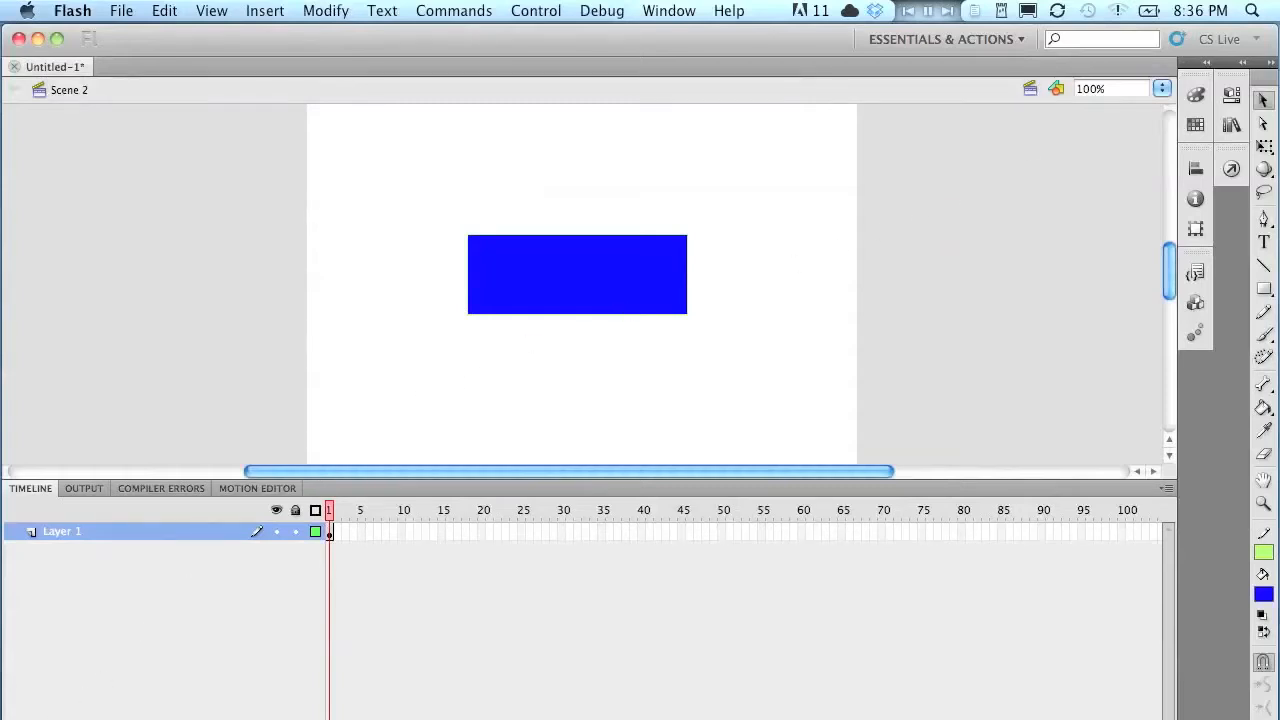
double_click(60, 533)
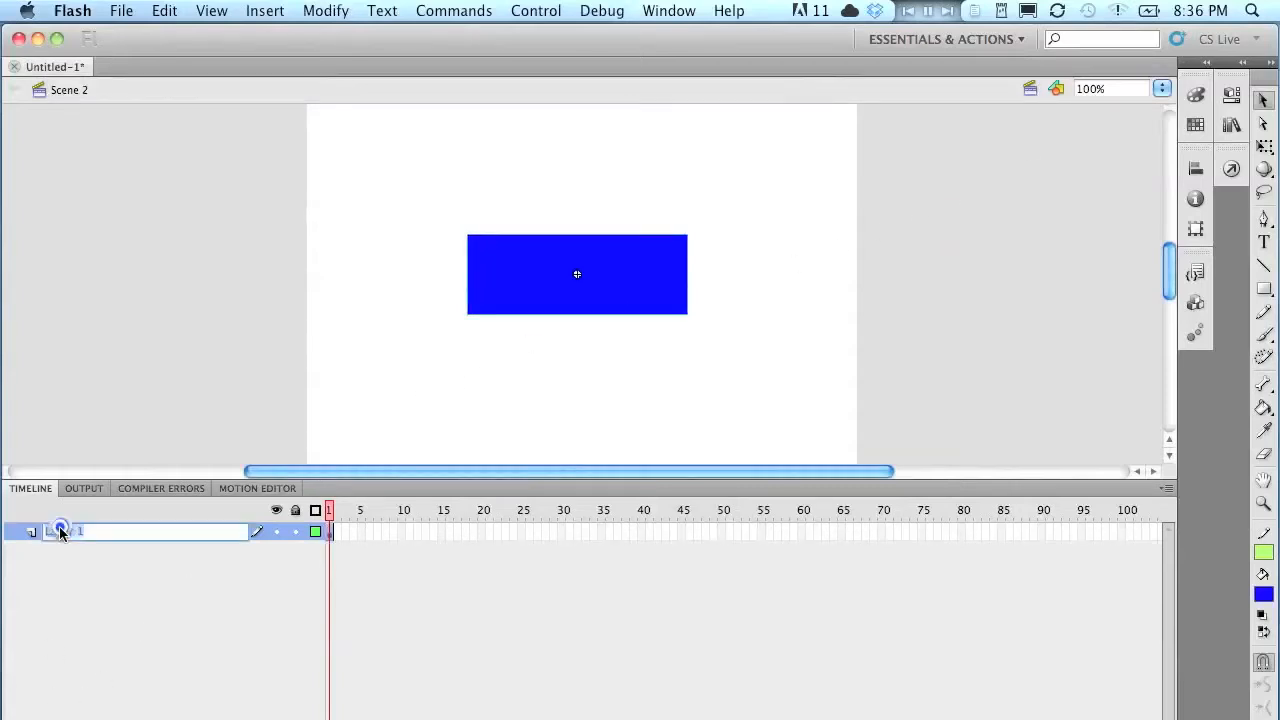
text(rectangle)
click(40, 556)
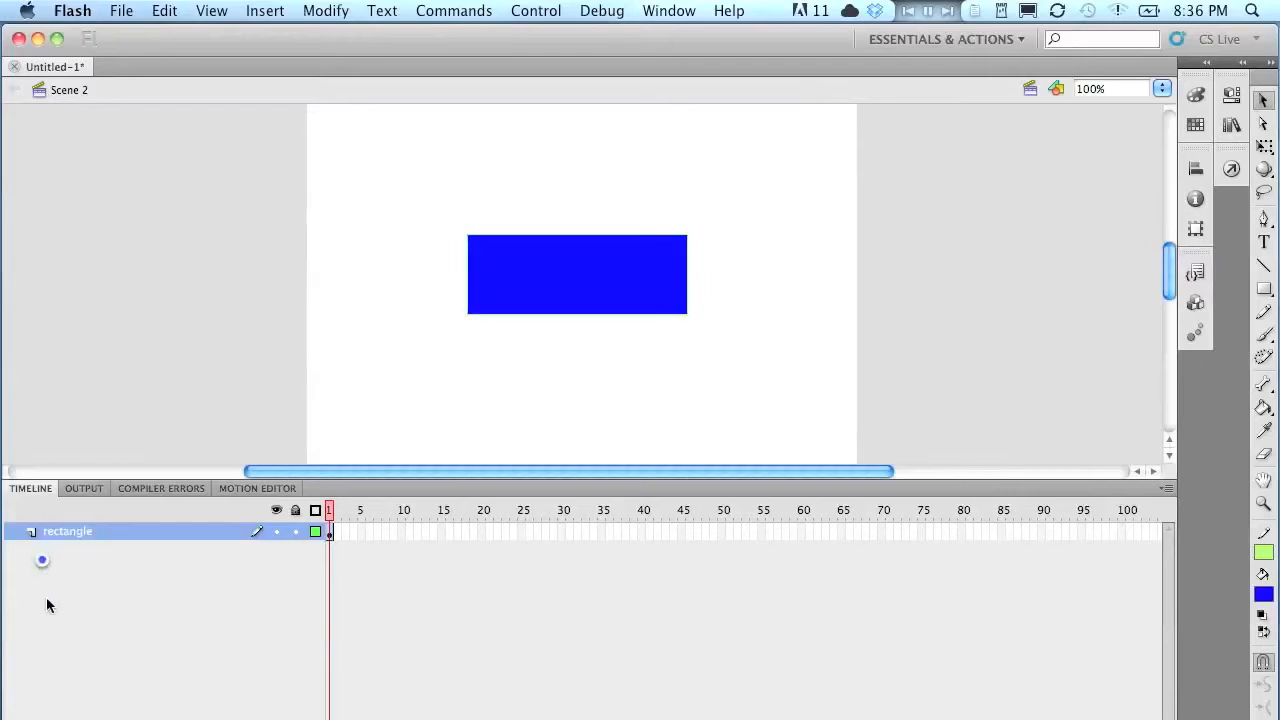
- Add a new layer above the rectangle layer in Scene 2 and name it stop
click(14, 718)
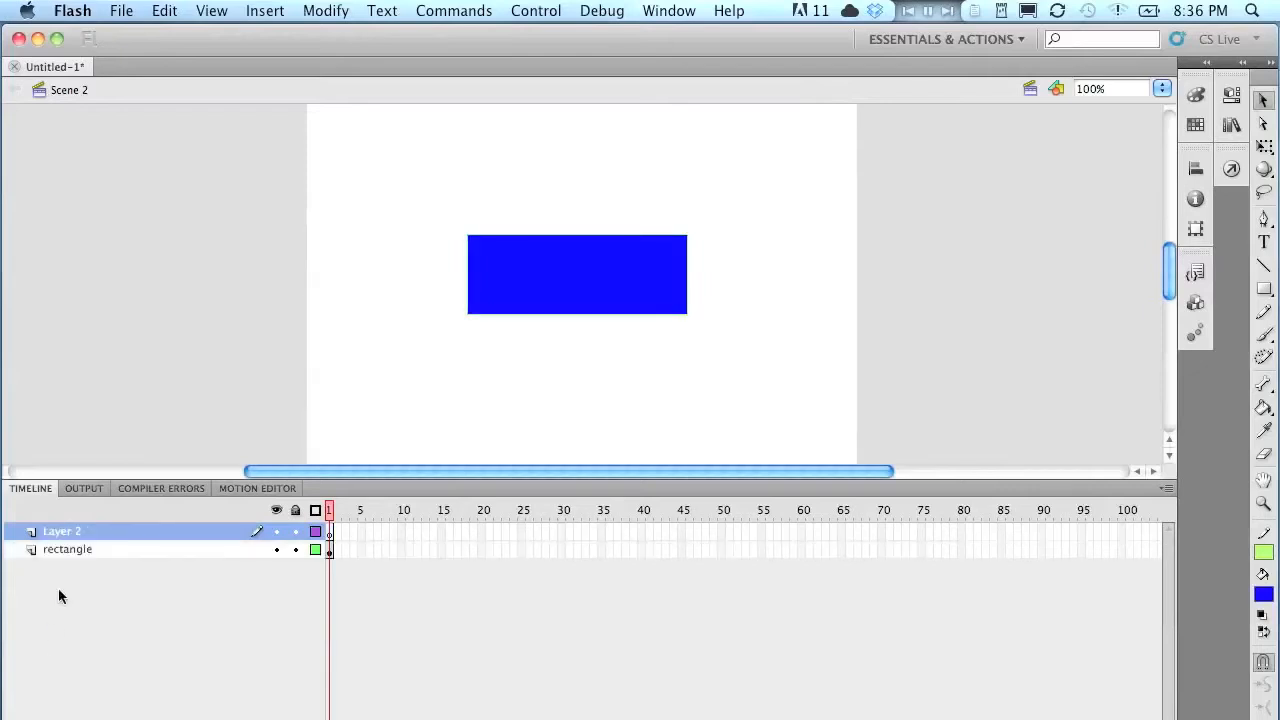
double_click(66, 533)
text(sto)
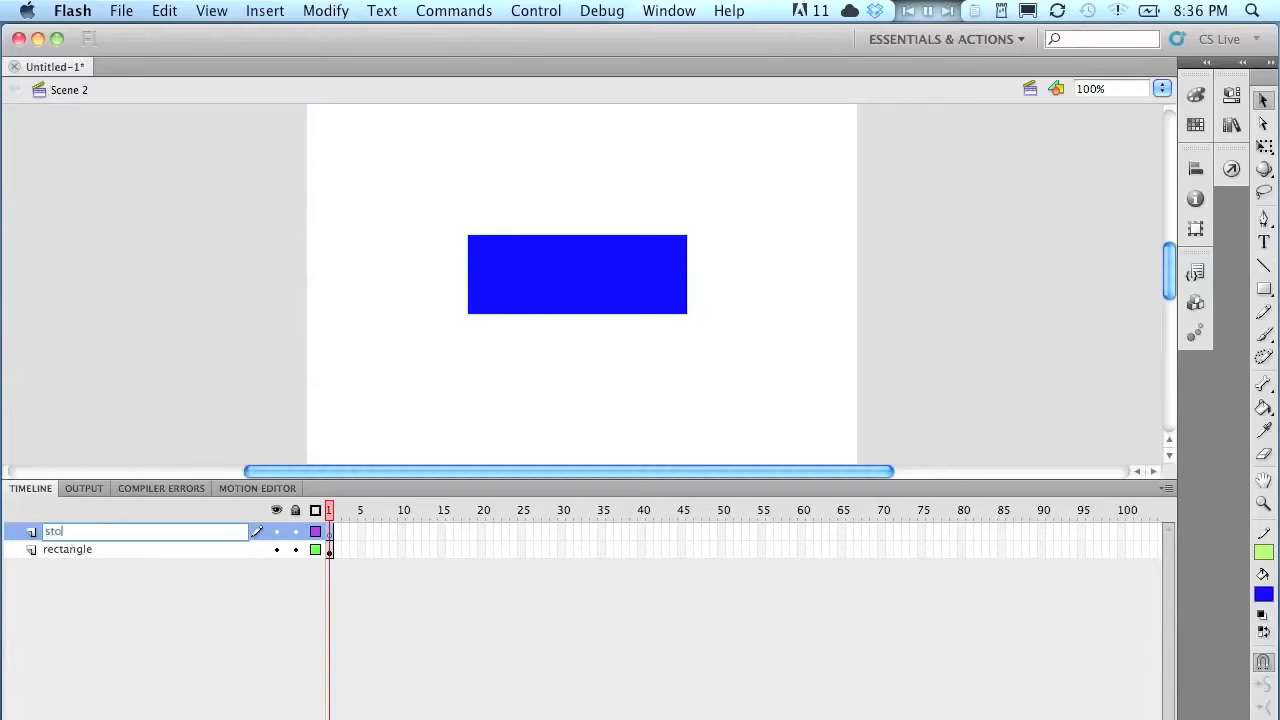
text(p)
click(112, 575)
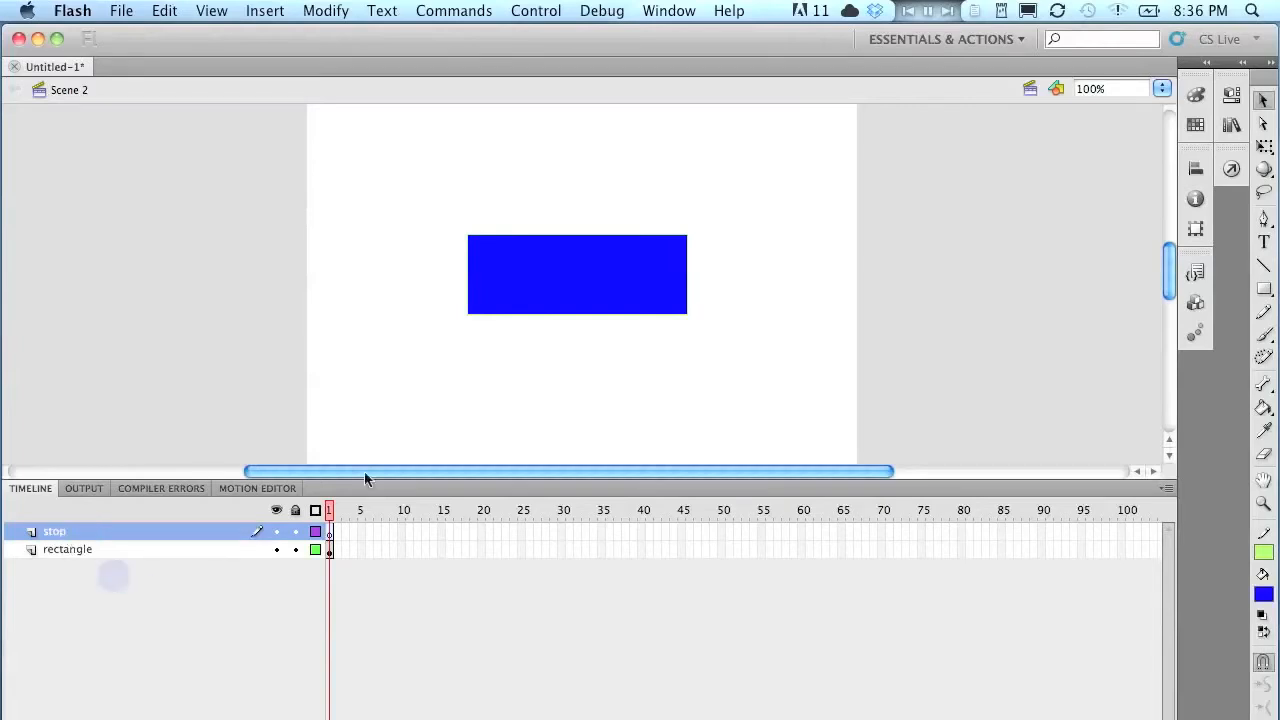
- Add the script stop(); to frame 1 of Scene 2's stop layer and close the script editor
click(678, 12)
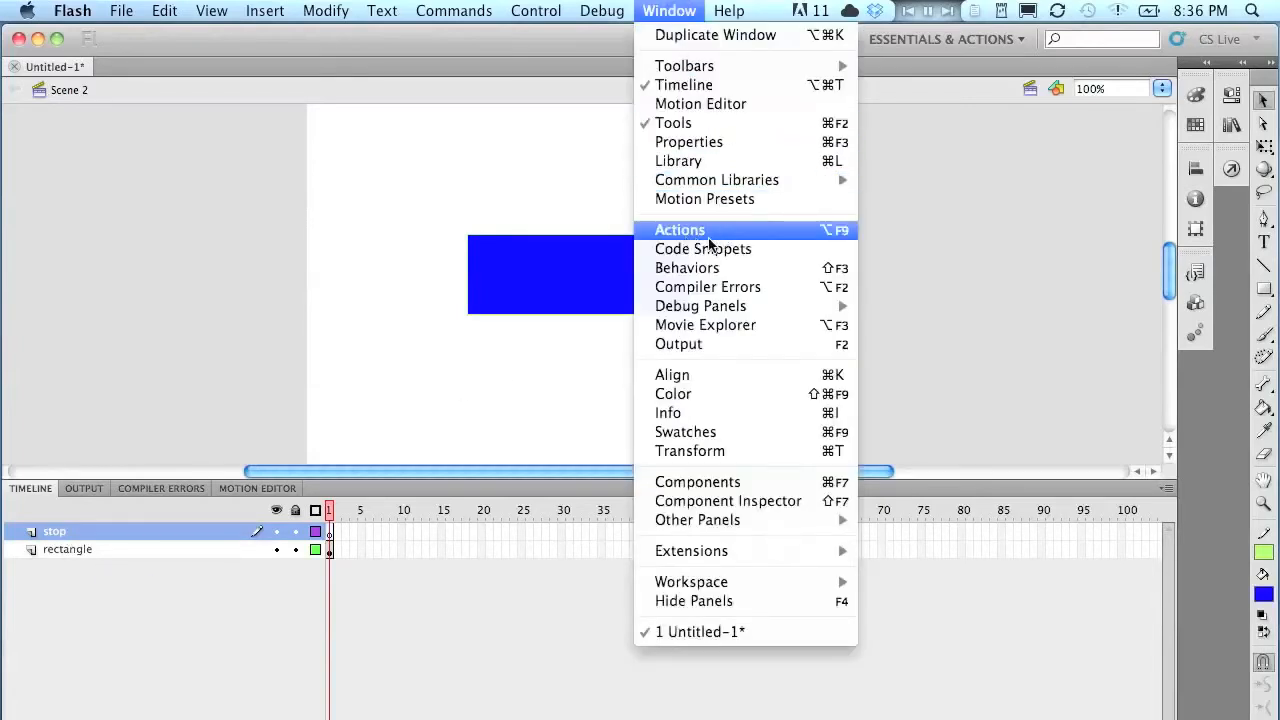
click(752, 236)
text(stop()
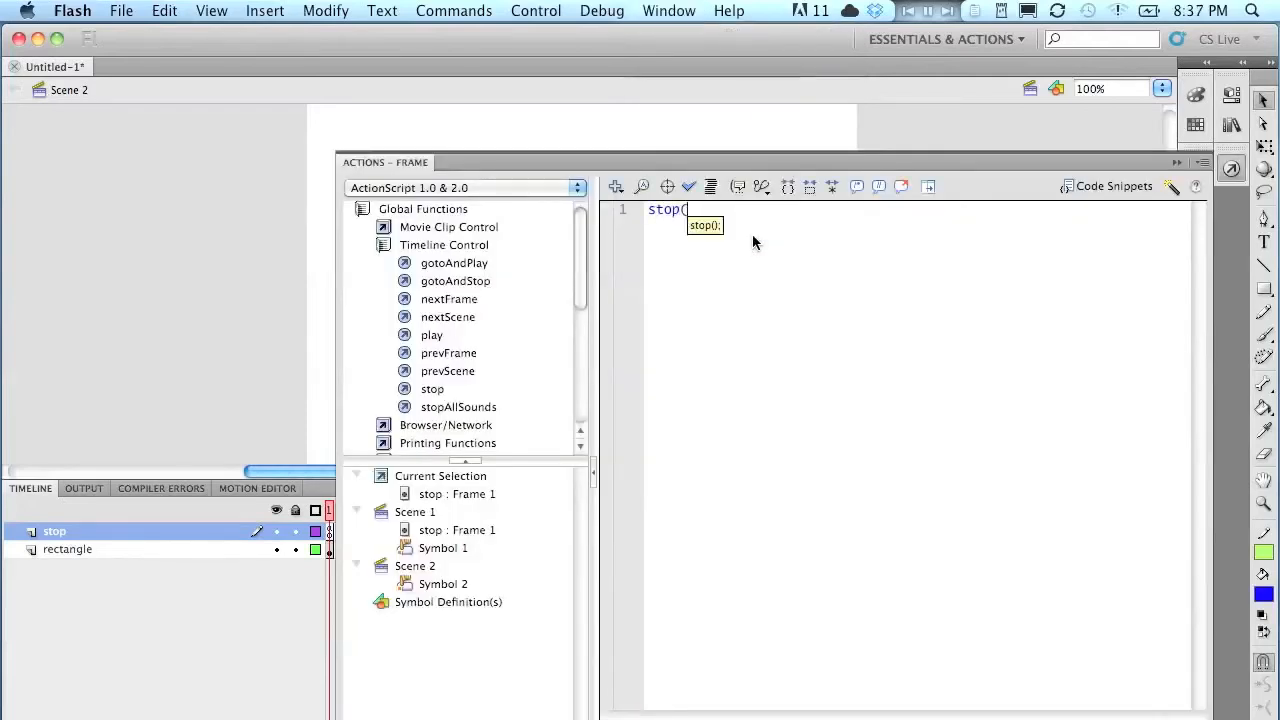
text();)
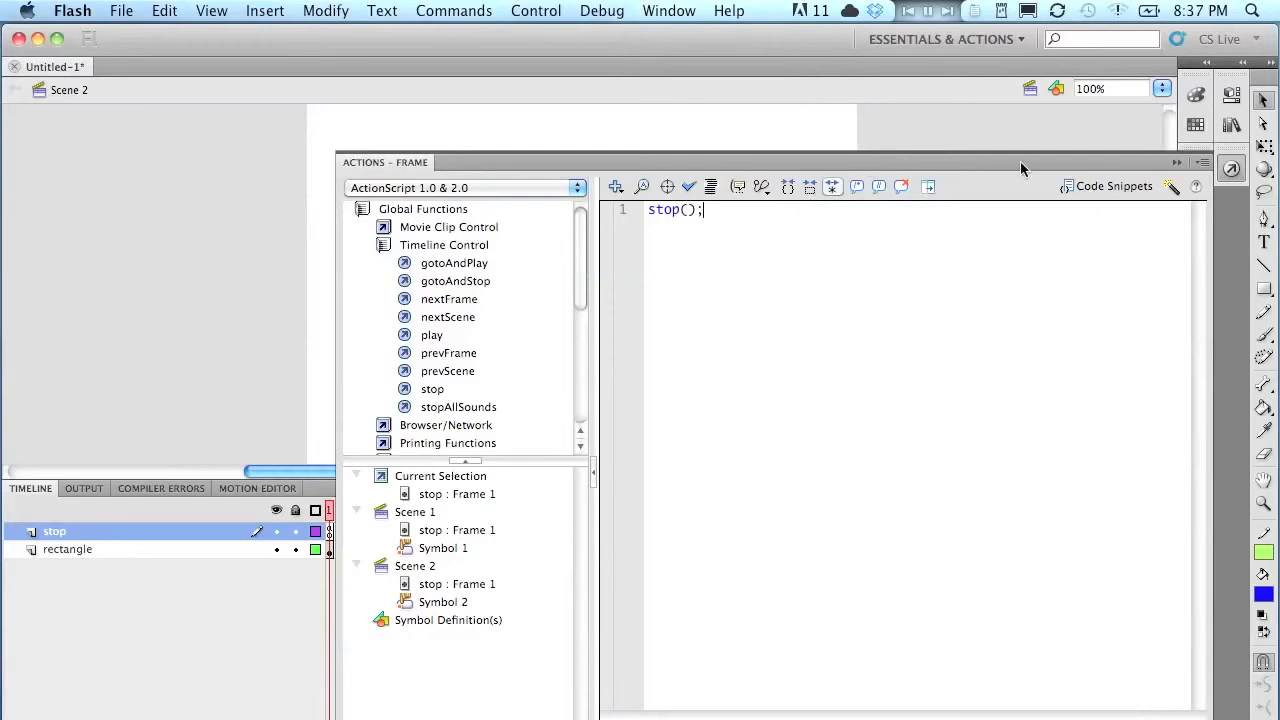
click(1176, 162)
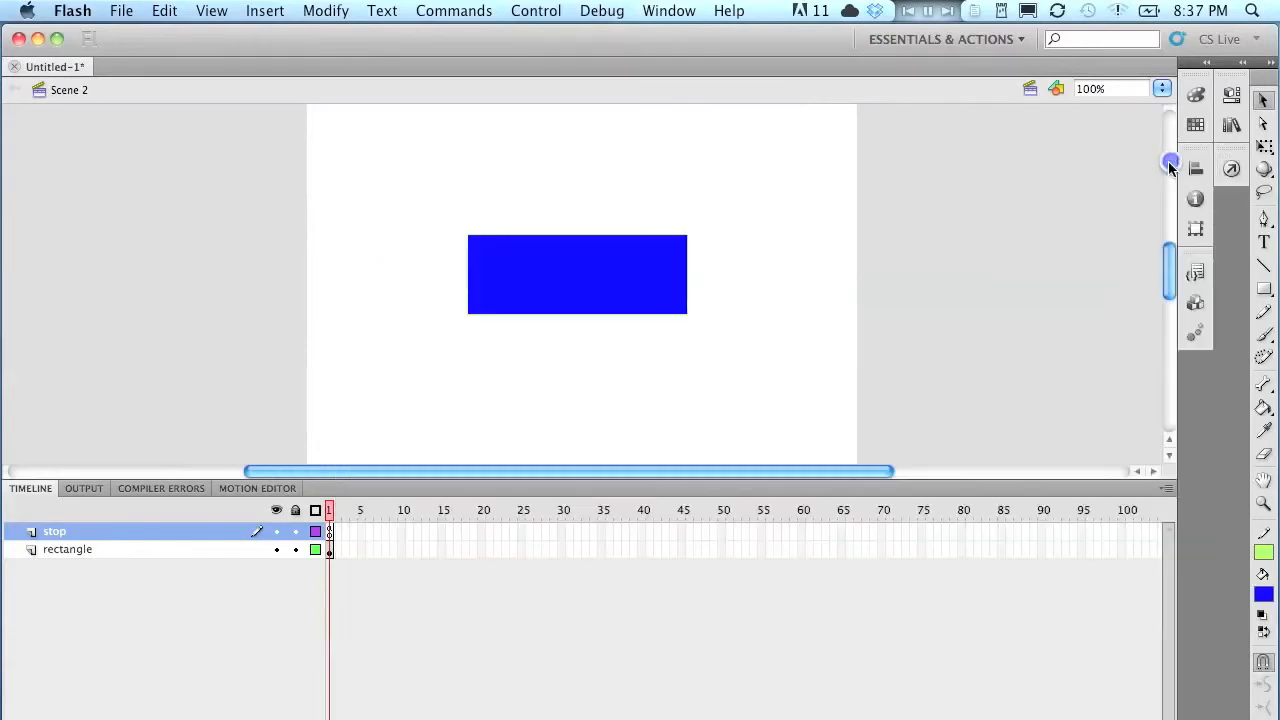
- Test the movie by switching back and forth between scenes with the circle and rectangle buttons, and close the preview
key(super+Return)
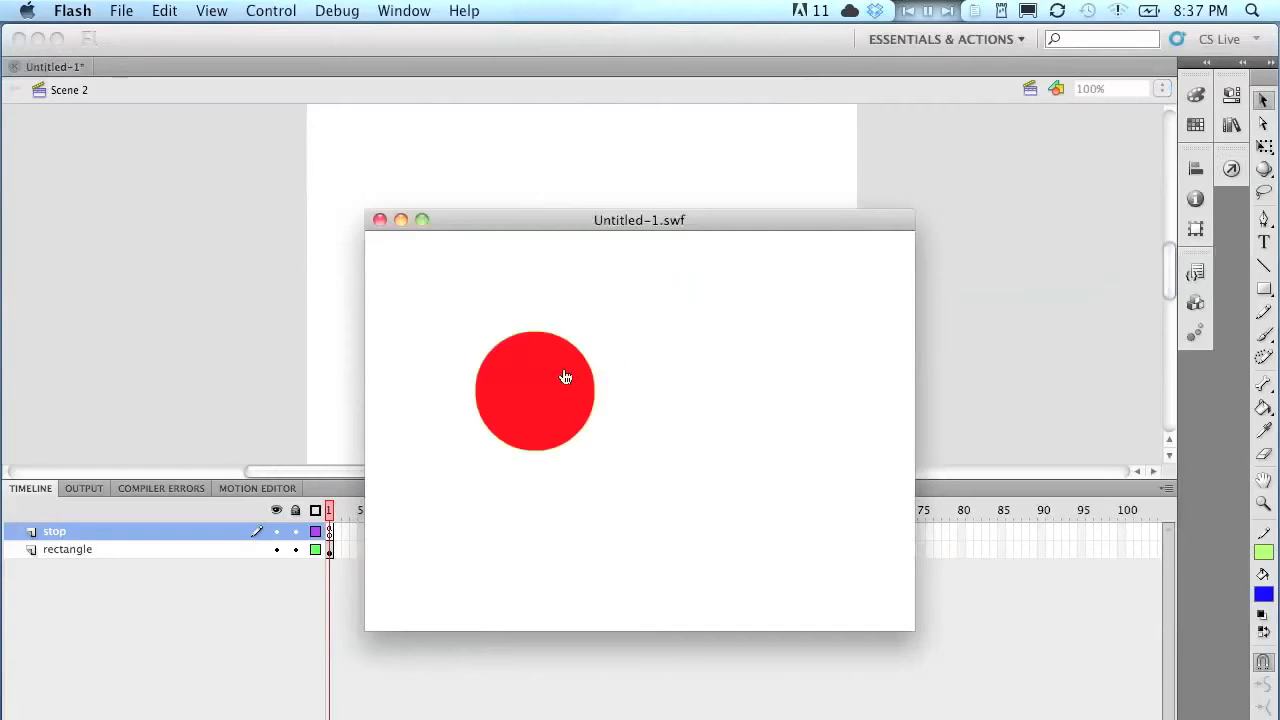
click(563, 372)
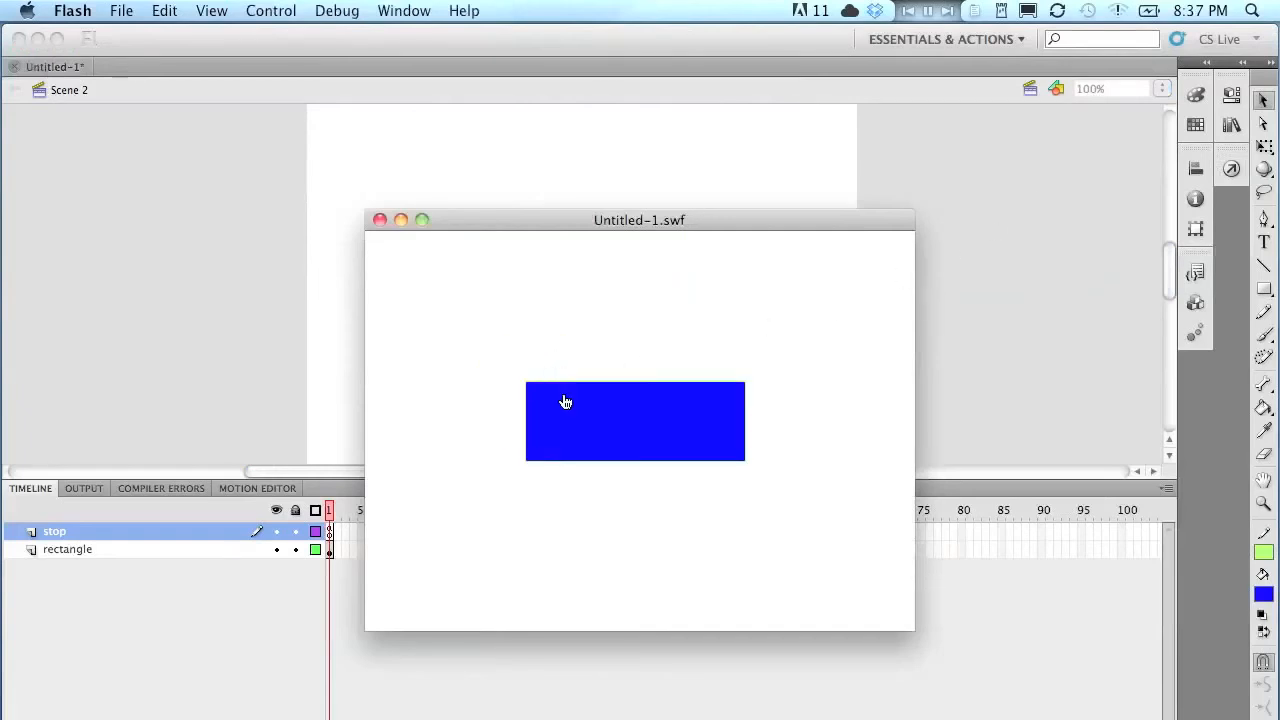
click(564, 398)
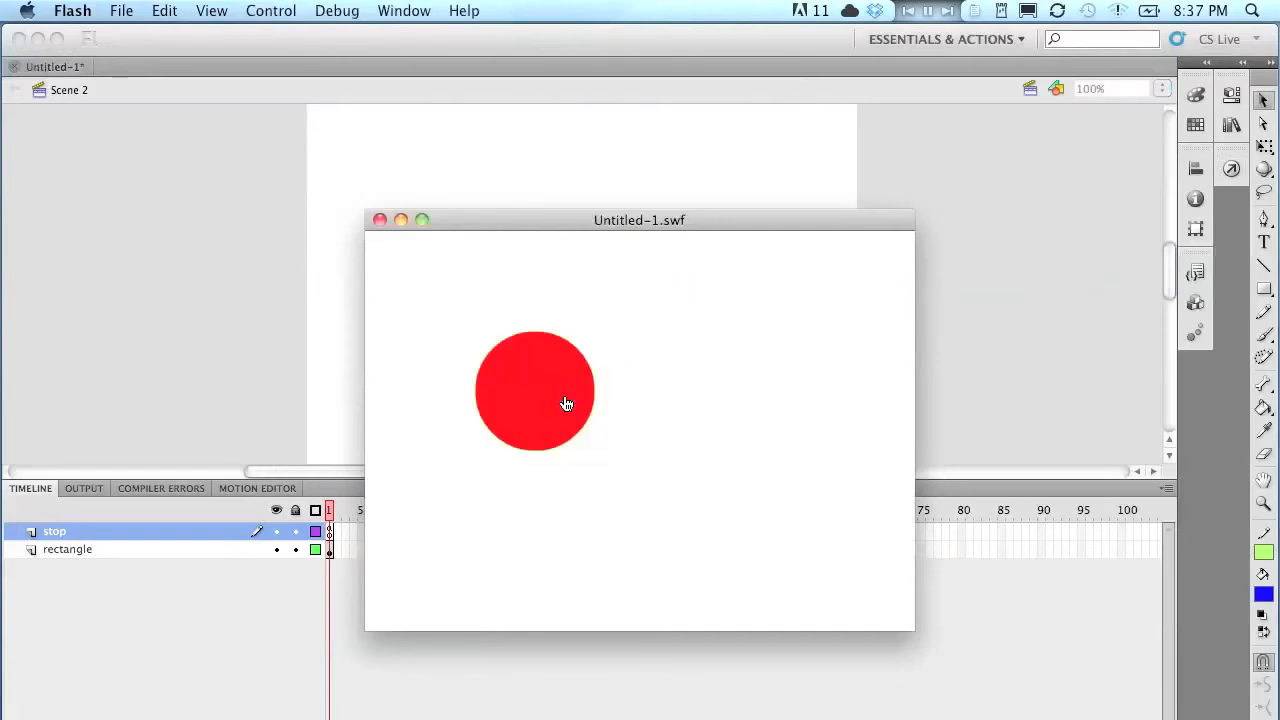
click(566, 403)
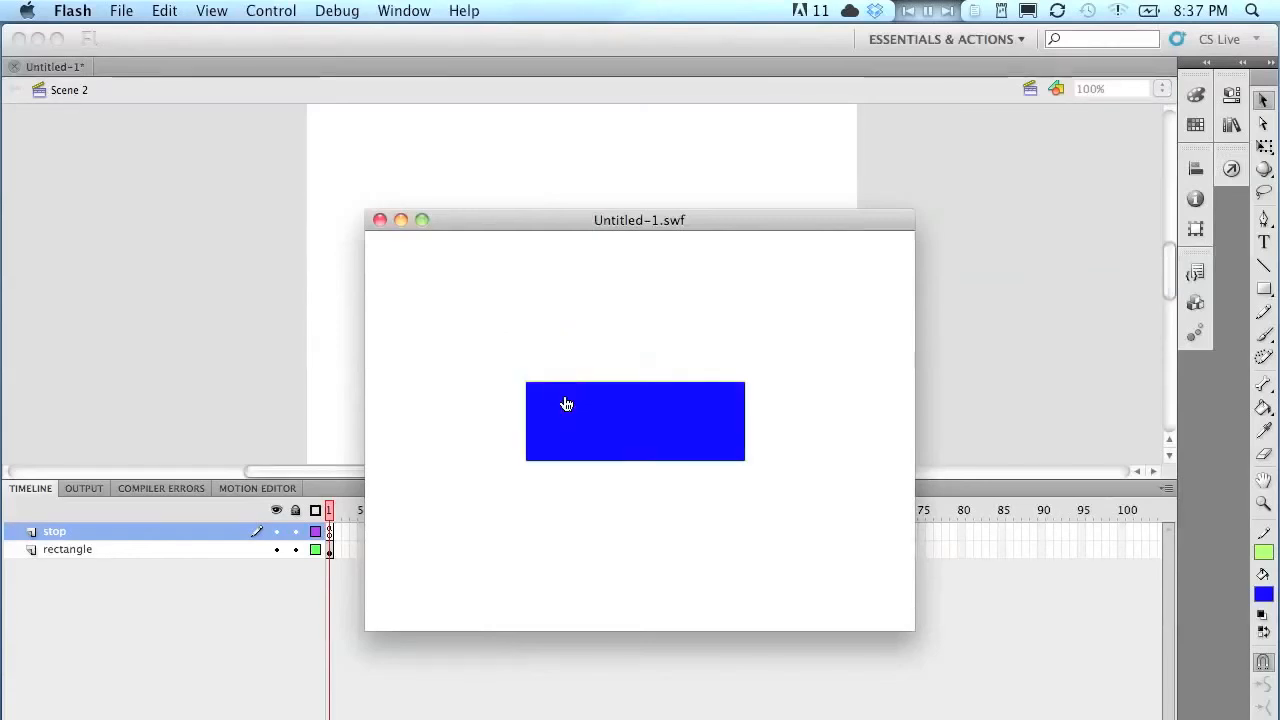
click(565, 400)
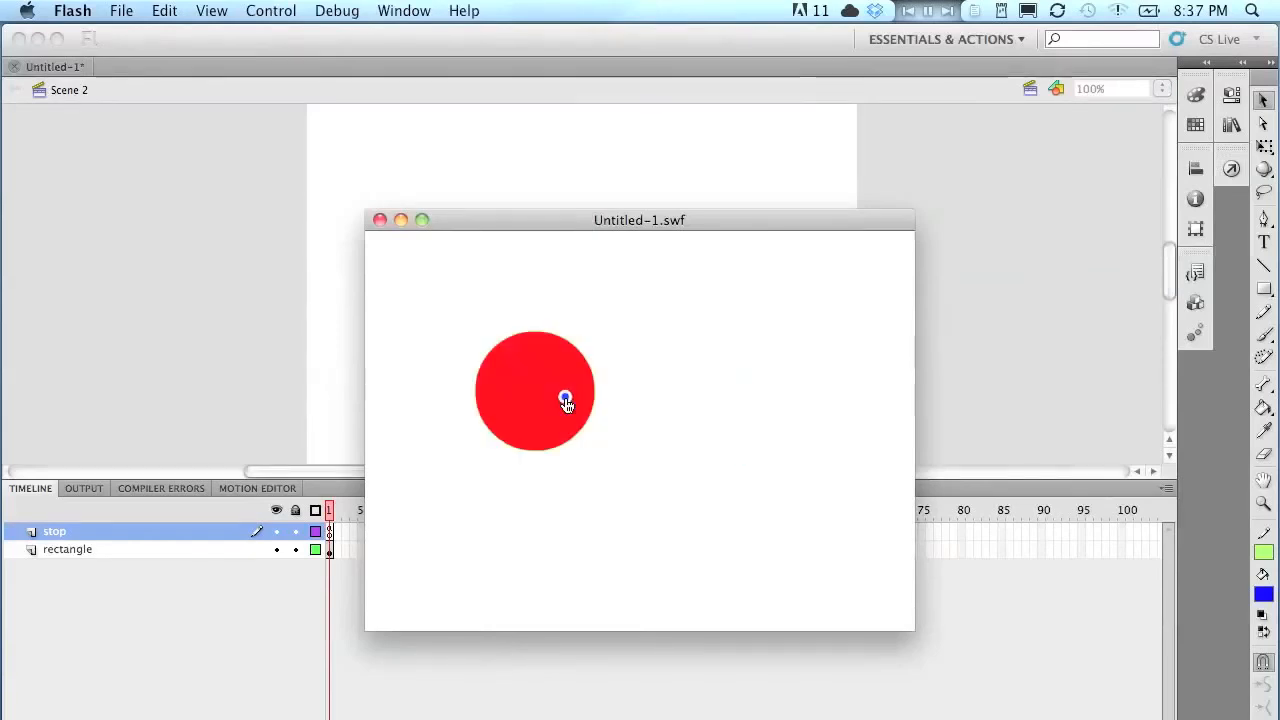
click(379, 221)
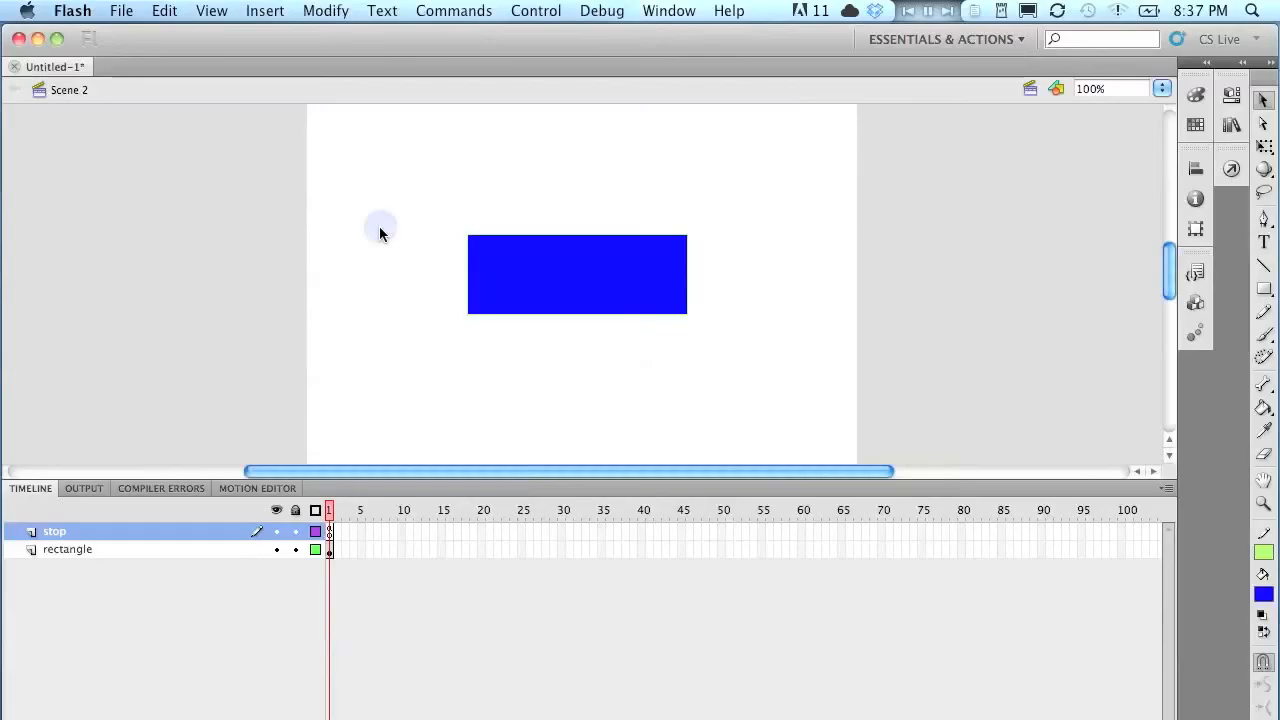